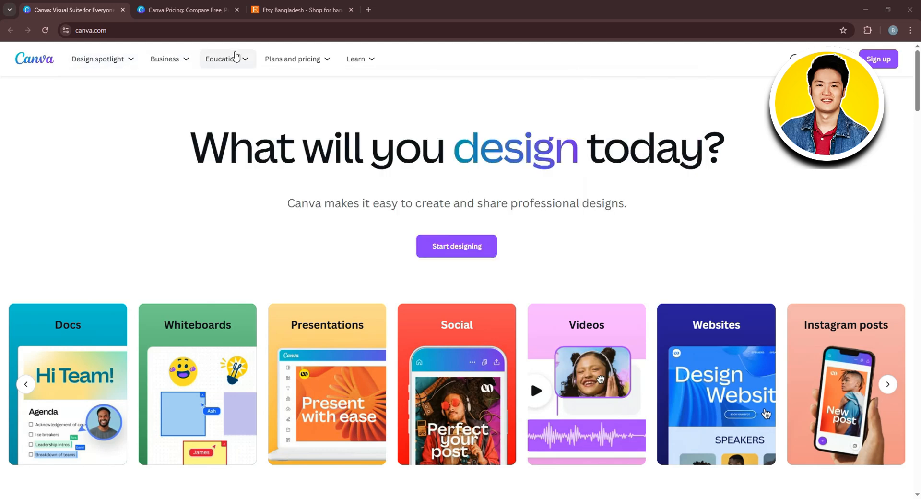
- Open the Canva pricing page and show the plan prices with monthly billing
mouse_move(318, 57)
left_click(182, 5)
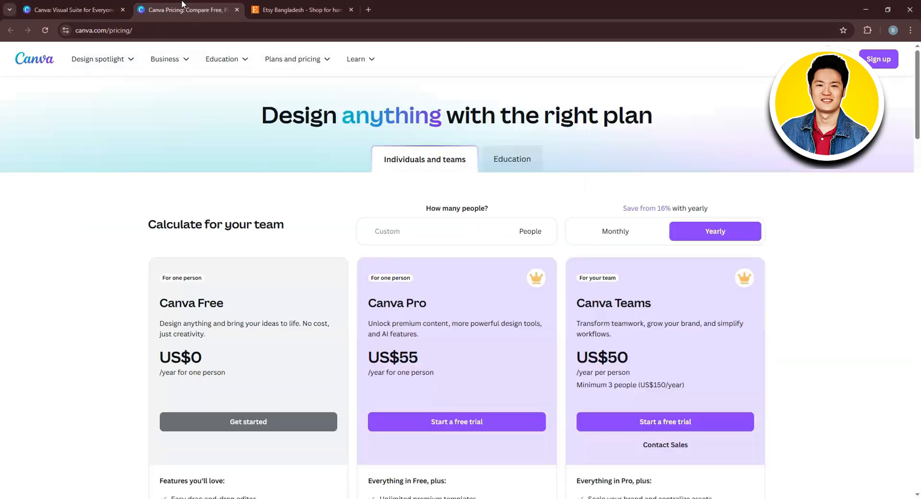
scroll(915, 211, "down", 1)
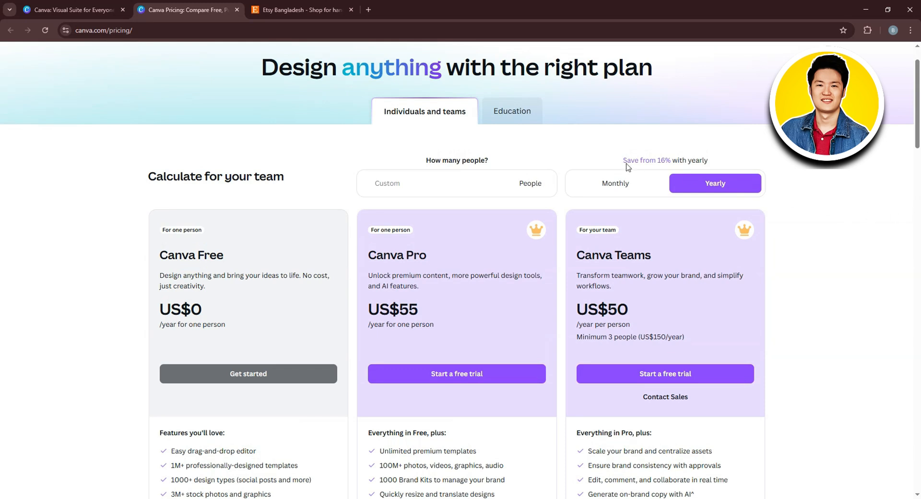
left_click(624, 188)
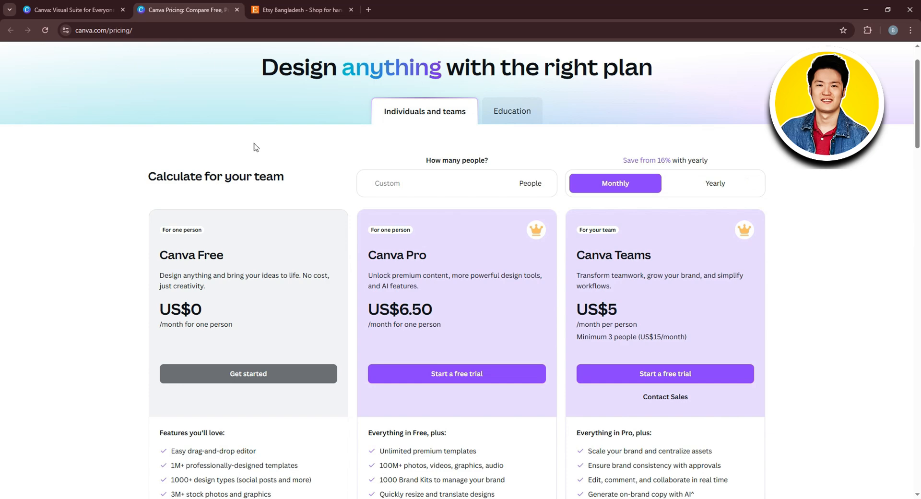
scroll(256, 147, "up", 1)
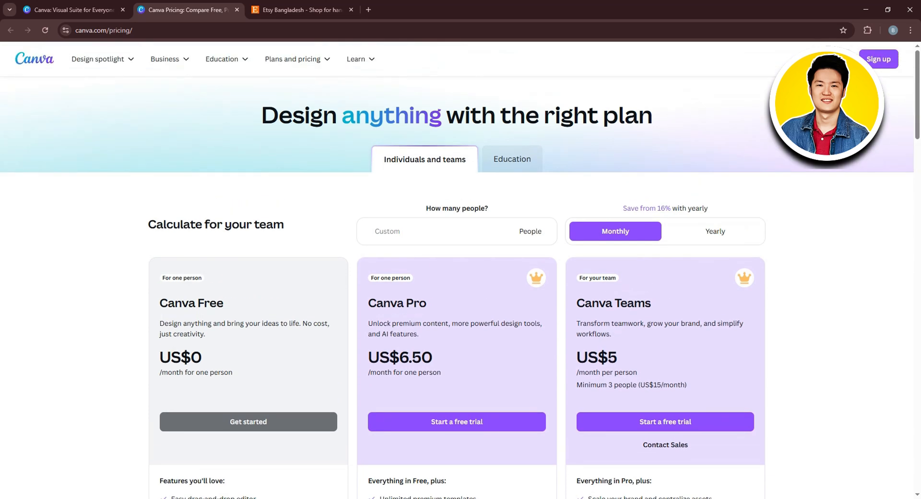
- Sign up for Canva with the existing Google account and approve the sign-in
left_click(839, 59)
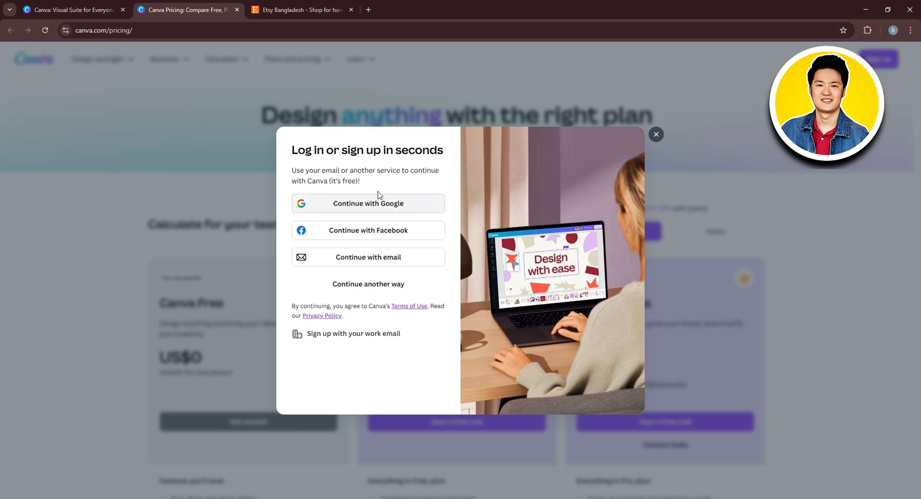
left_click(368, 207)
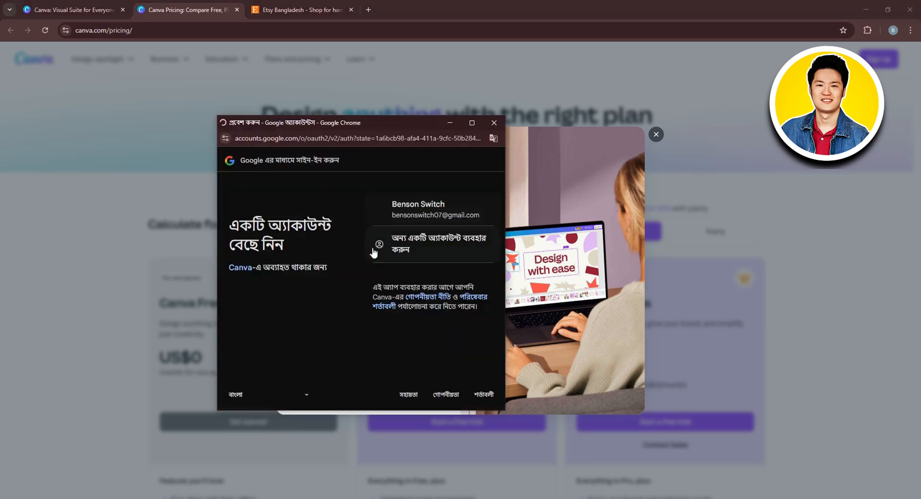
left_click(451, 214)
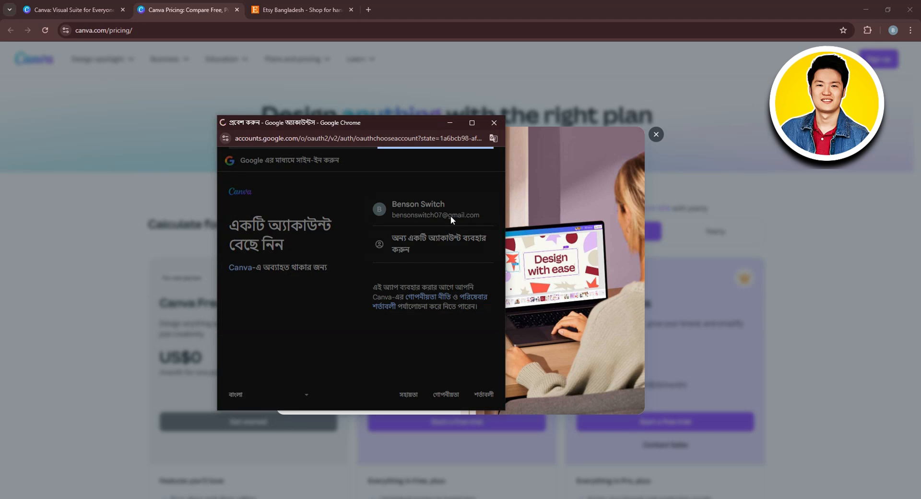
left_click(453, 302)
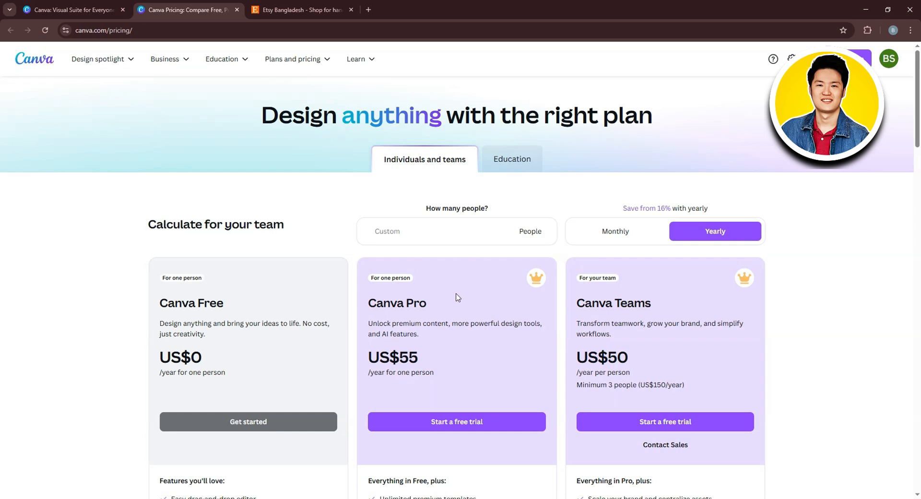
- Look through the pricing page, comparing the Education plans with the plans for individuals and teams
scroll(457, 294, "down", 6)
scroll(457, 294, "up", 6)
left_click(837, 59)
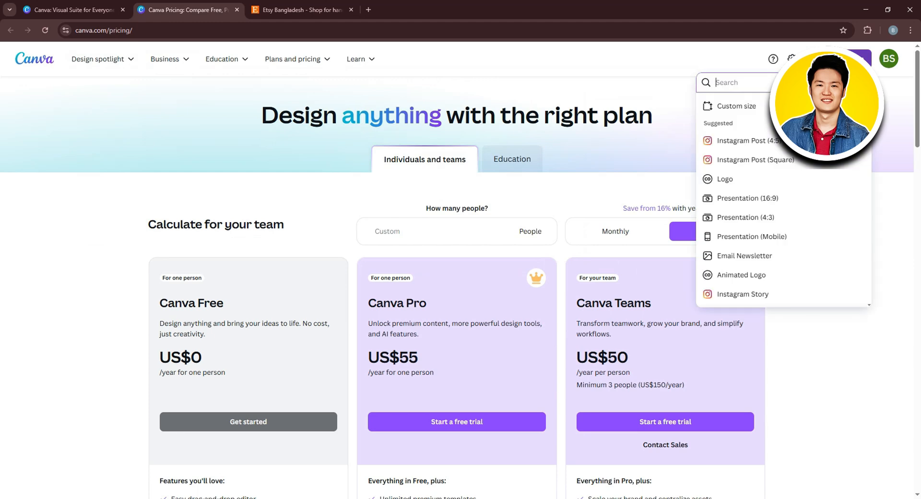
left_click(600, 162)
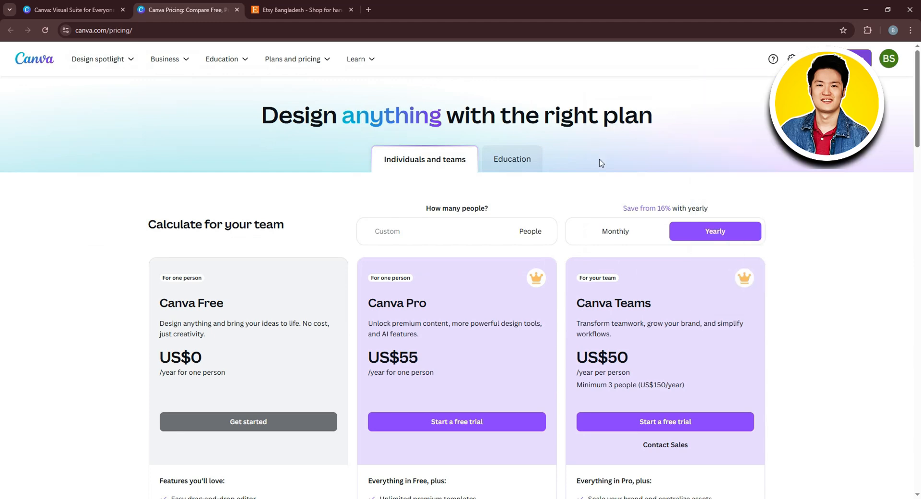
left_click(528, 157)
left_click(463, 157)
- Create a new Ebook Cover design from the Canva home page and dismiss the introductory template tip
left_click(71, 8)
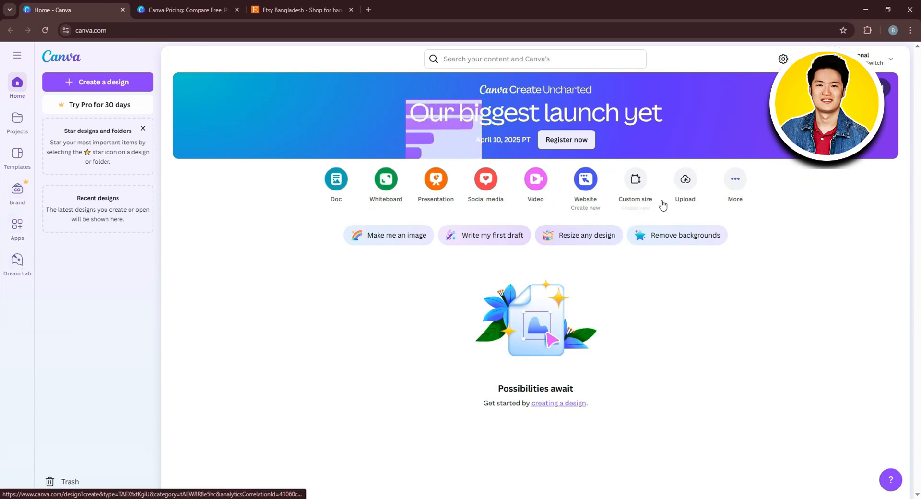
left_click(95, 83)
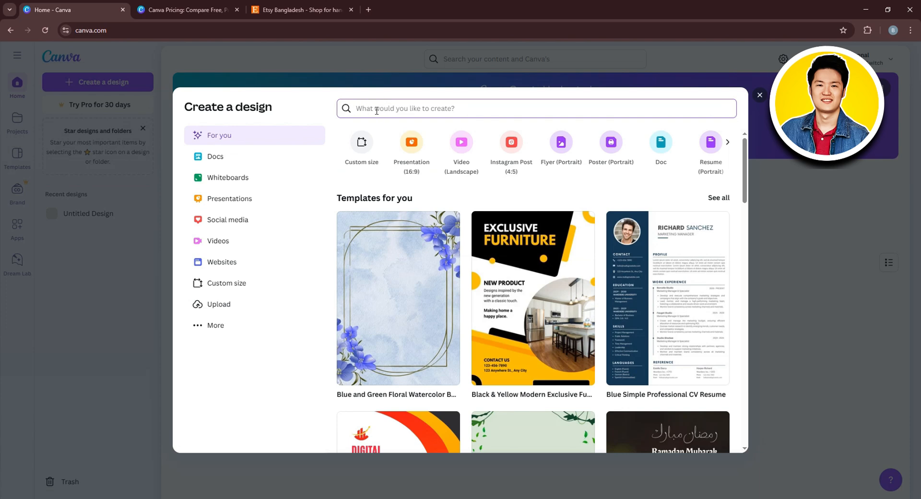
type("ebook")
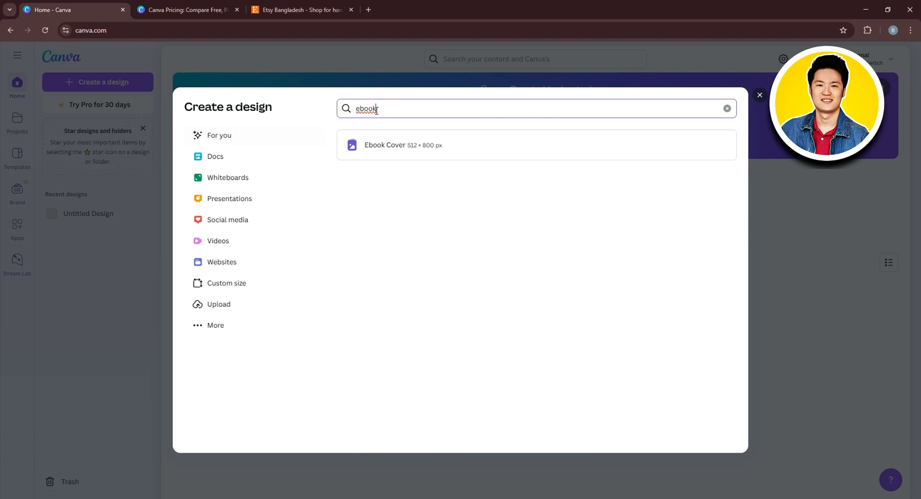
left_click(408, 145)
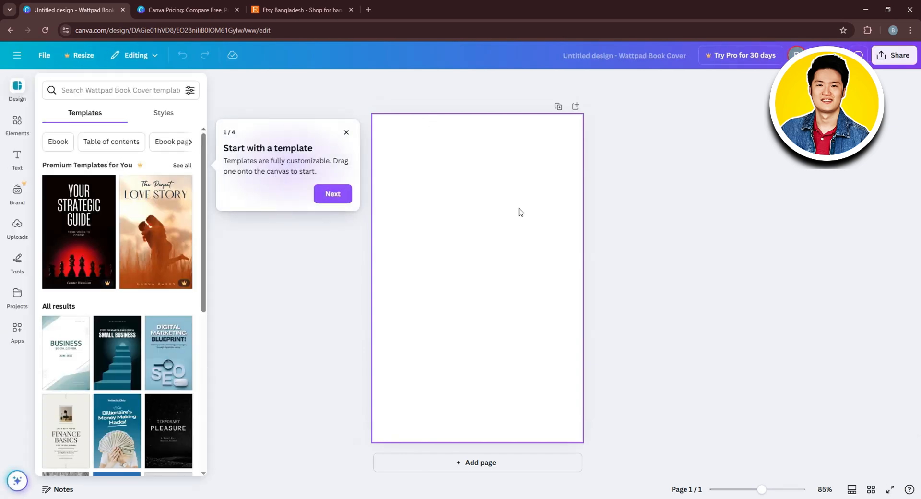
left_click(348, 134)
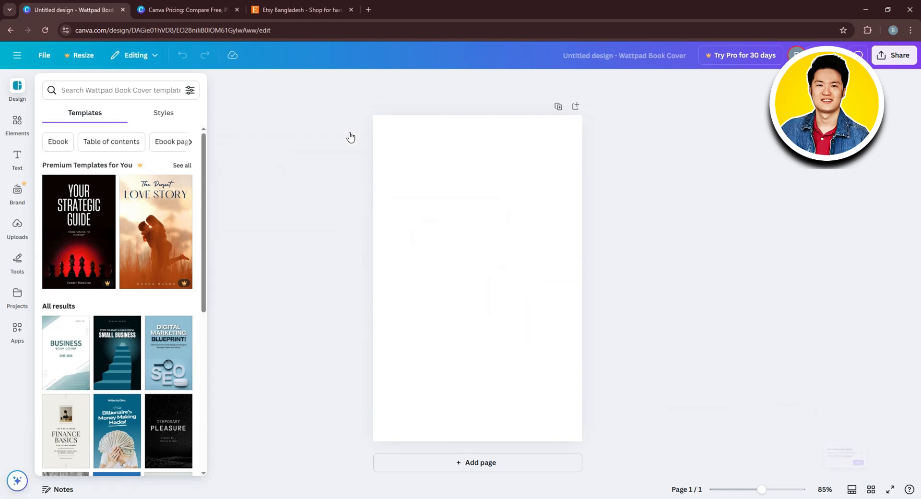
- Apply the blue and brown "Journey of Life" ebook cover template to the blank page
scroll(144, 245, "down", 3)
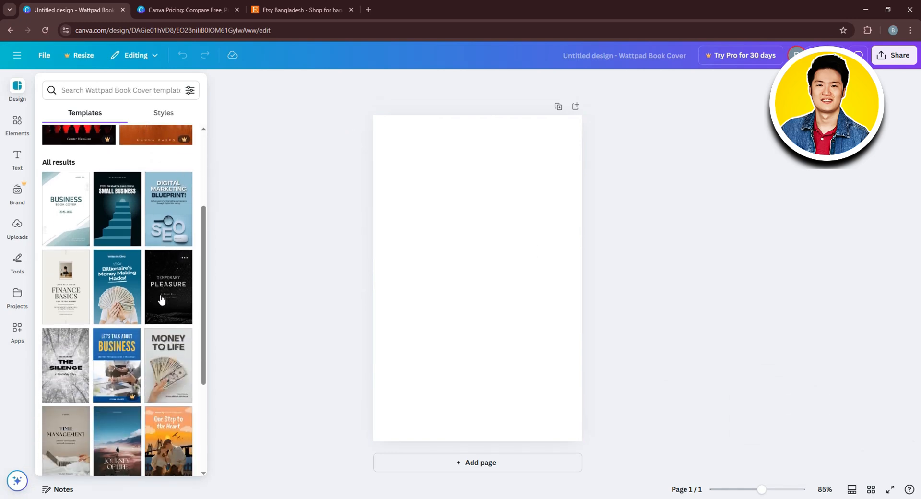
scroll(163, 269, "down", 1)
scroll(144, 374, "down", 1)
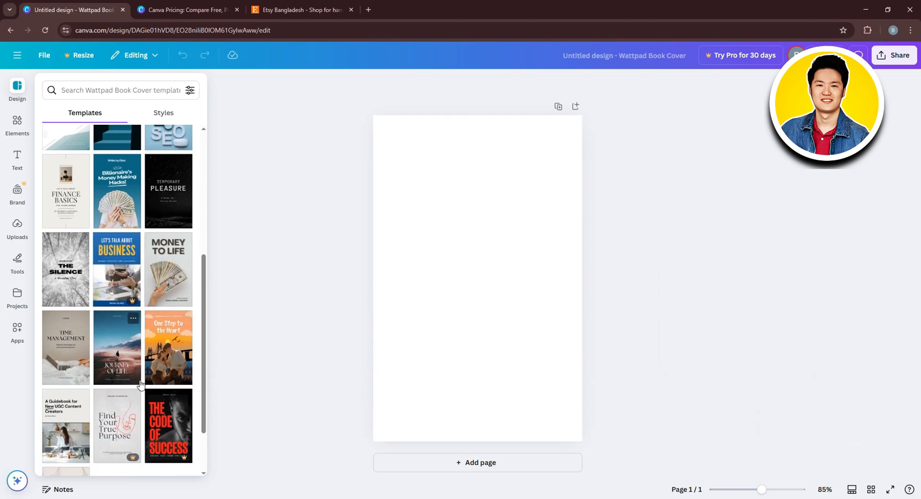
scroll(115, 326, "down", 1)
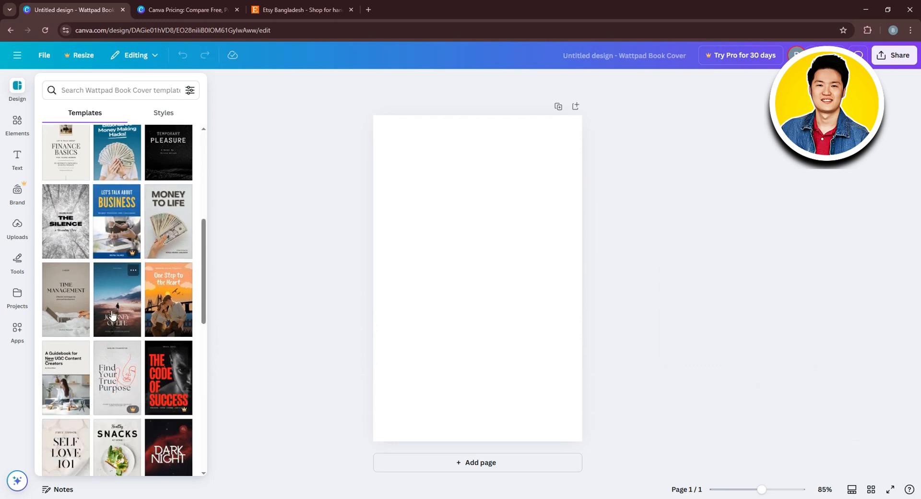
left_click(121, 308)
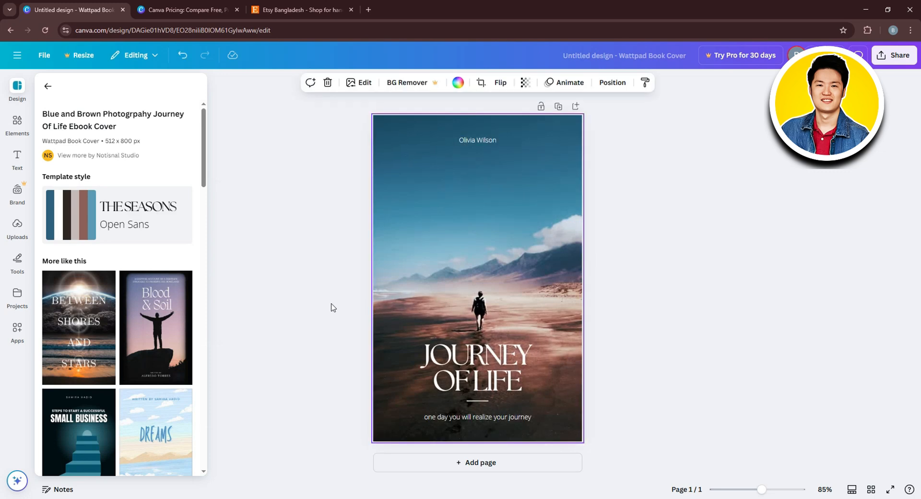
left_click(533, 289)
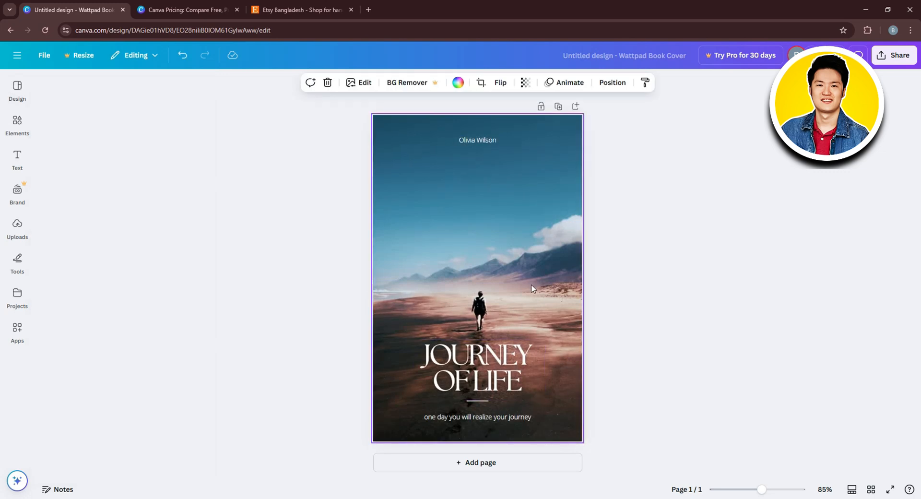
- Set the author name above the landscape on the cover to font size 17.1 and make it bold
left_click(483, 140)
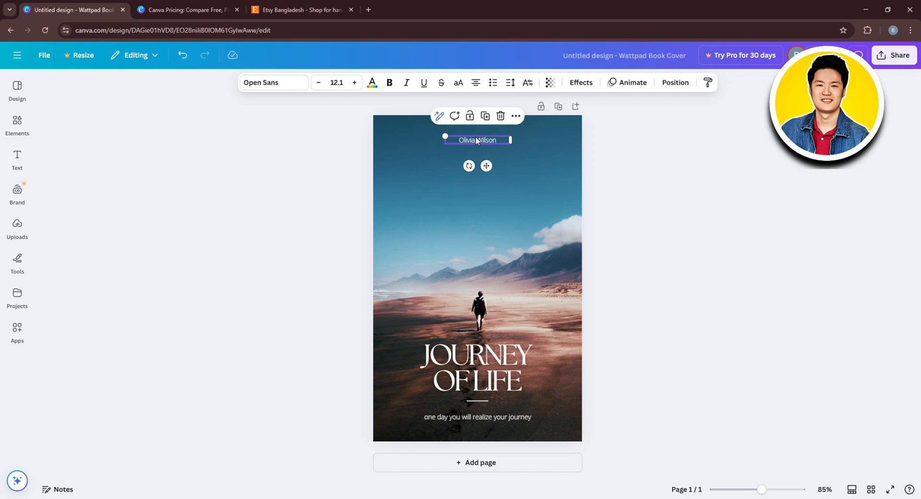
left_click(282, 82)
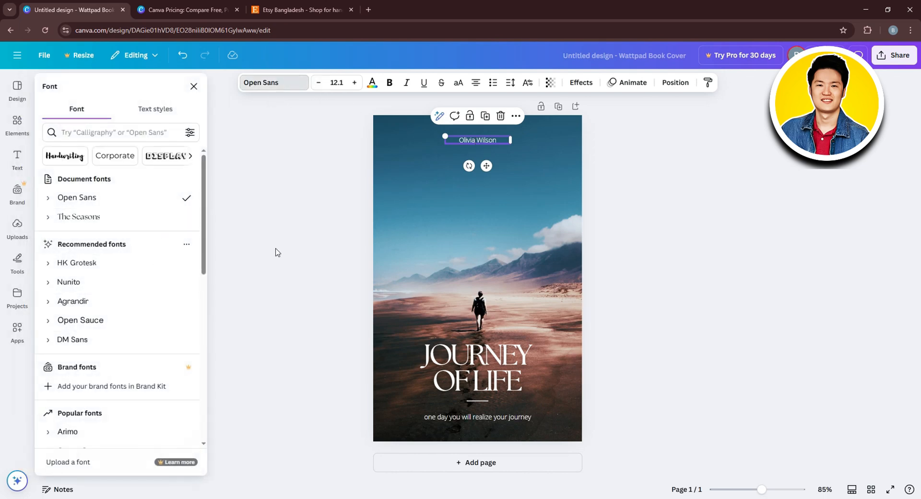
left_click(274, 82)
left_click(355, 82)
left_click(356, 82)
left_click(355, 82)
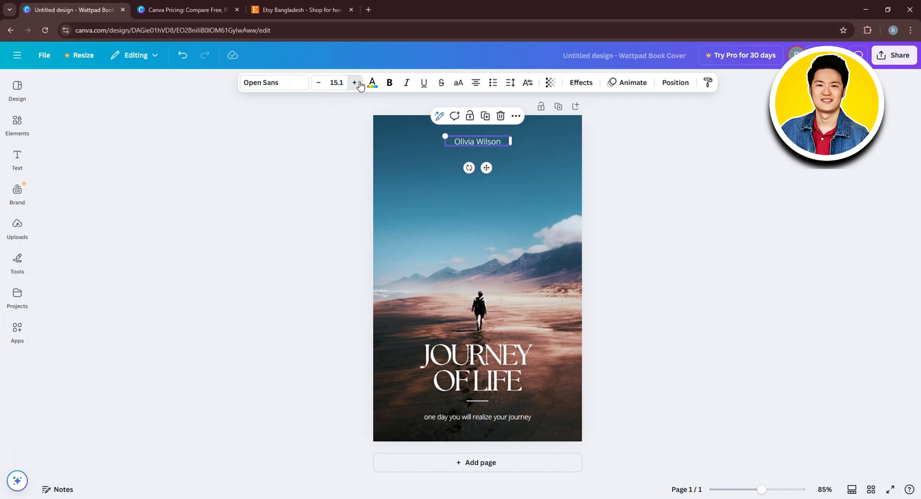
left_click(355, 82)
left_click(355, 82)
left_click(392, 85)
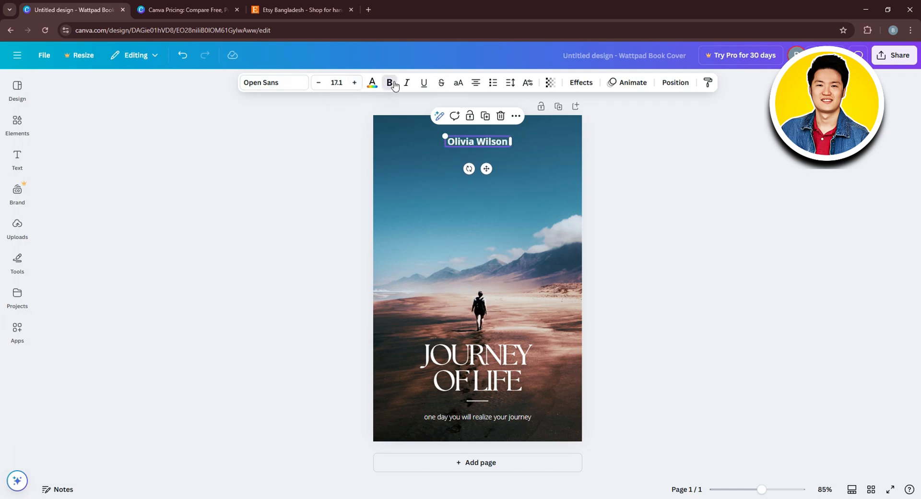
left_click(615, 144)
- Select the cover's background photo and examine its image editing, page animation and layer position options
left_click(518, 219)
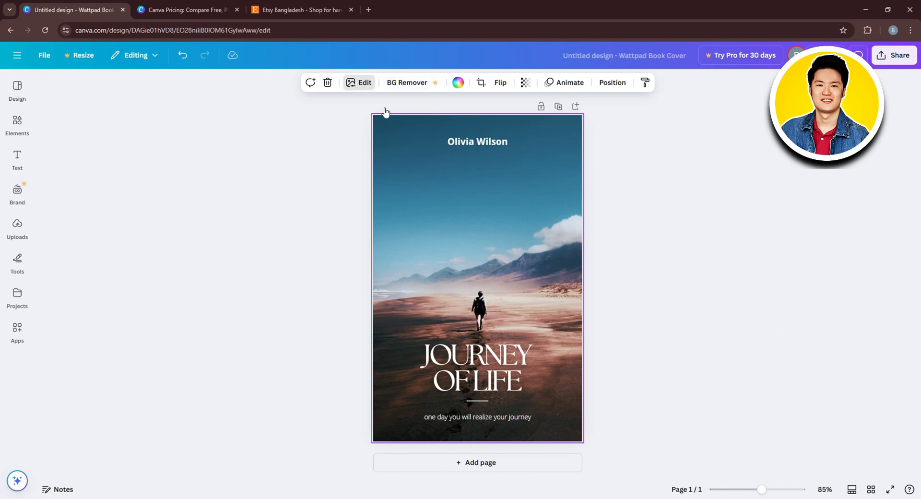
left_click(361, 83)
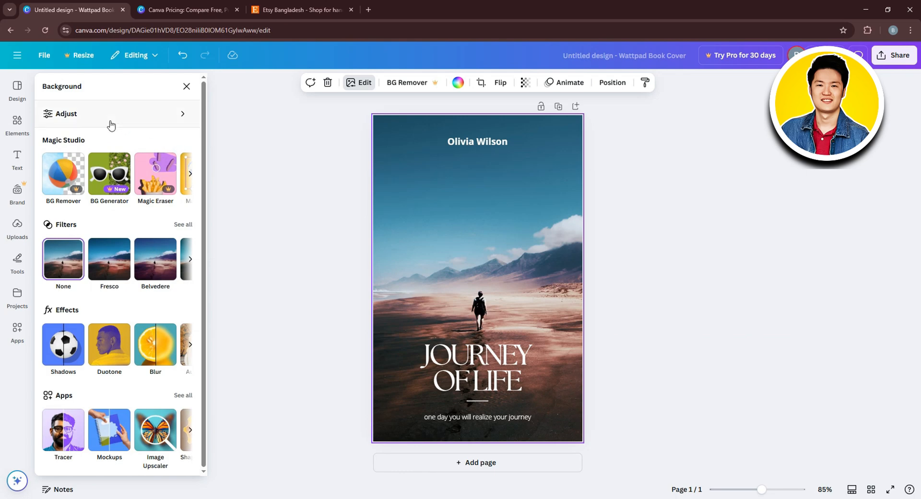
left_click(16, 91)
left_click(15, 126)
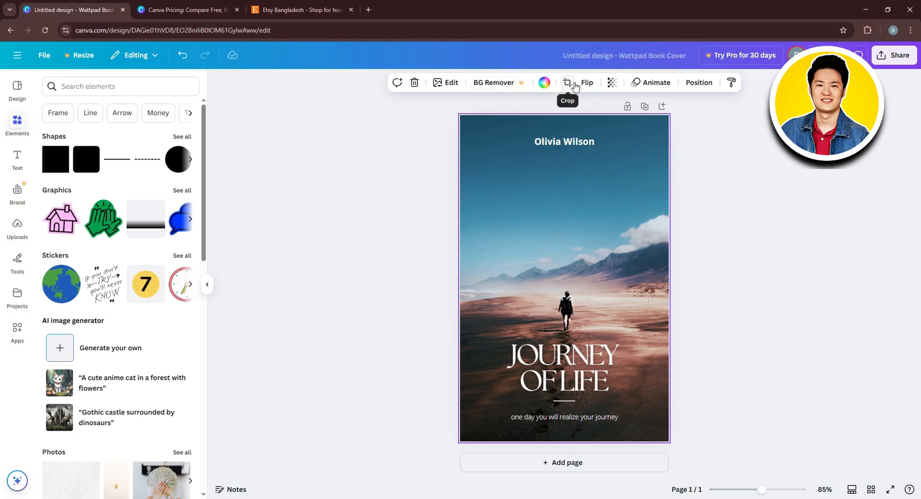
left_click(668, 87)
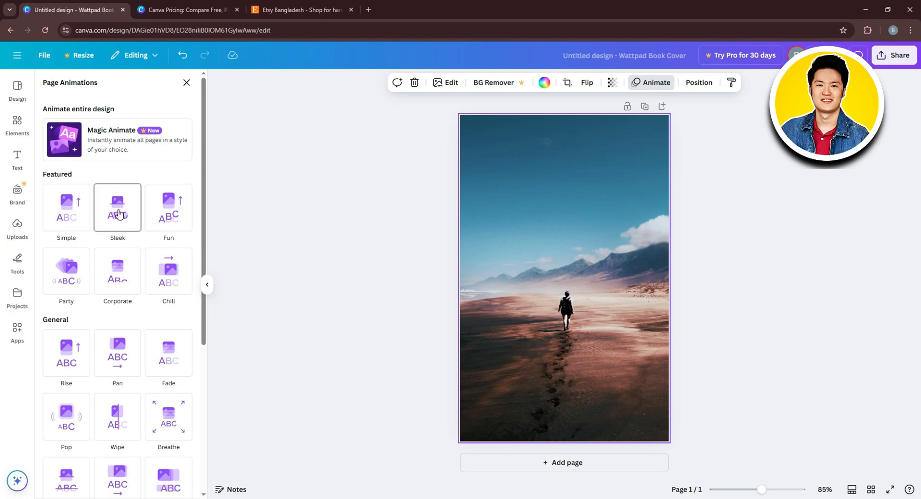
left_click(703, 86)
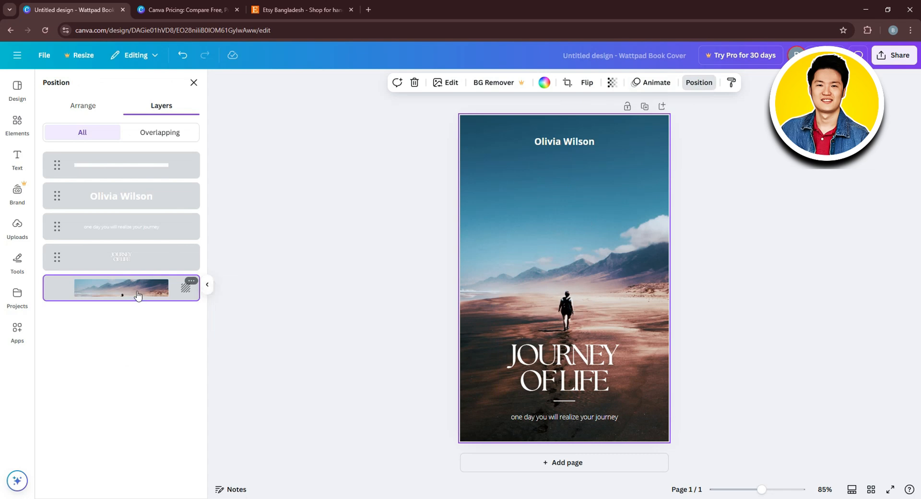
- Browse the available design elements, text styles and font combinations for the cover
left_click(17, 125)
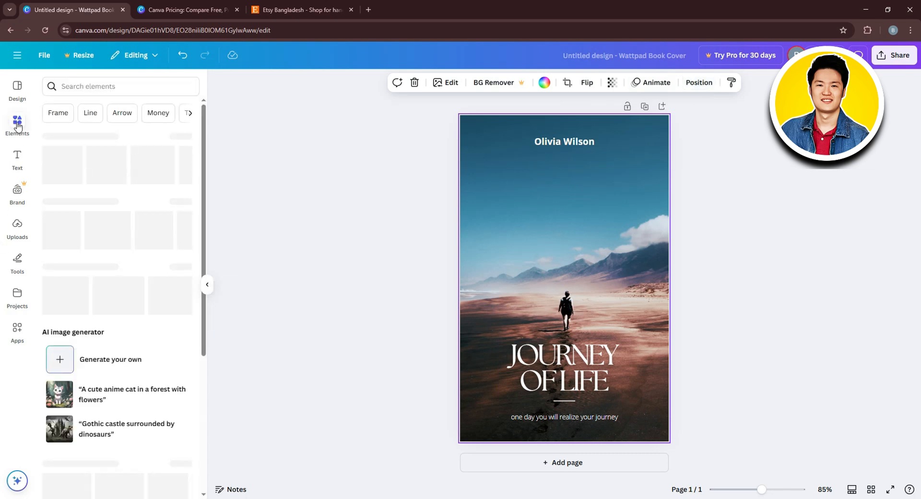
scroll(123, 294, "down", 1)
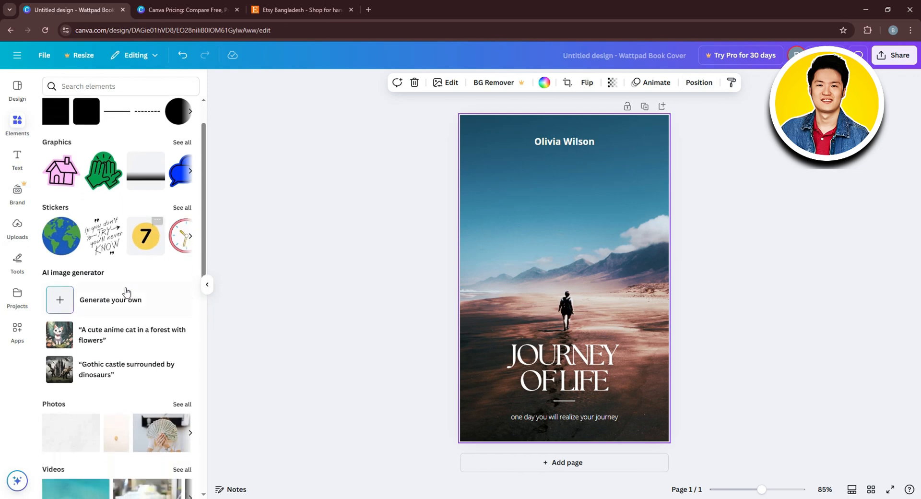
scroll(123, 308, "down", 1)
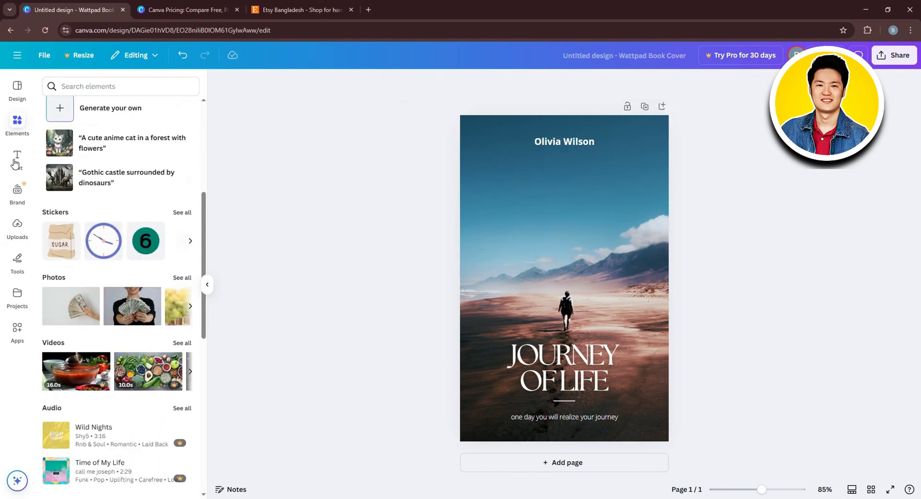
left_click(19, 158)
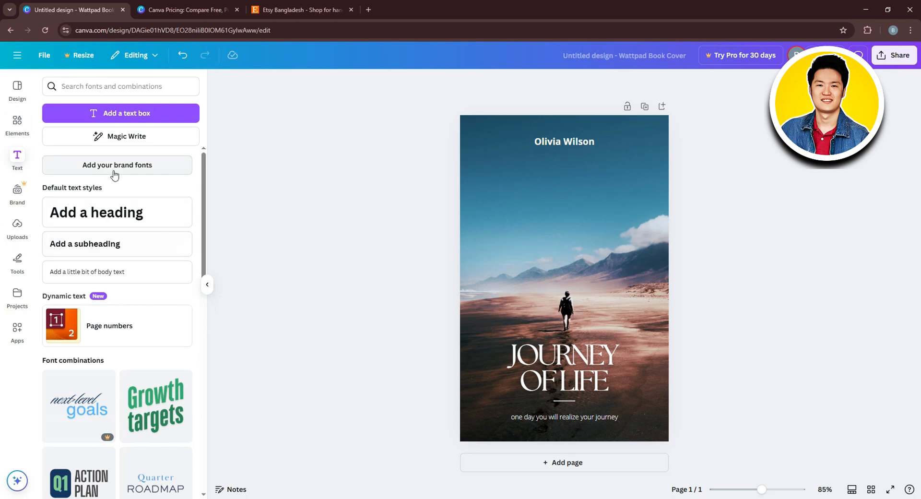
scroll(120, 344, "down", 4)
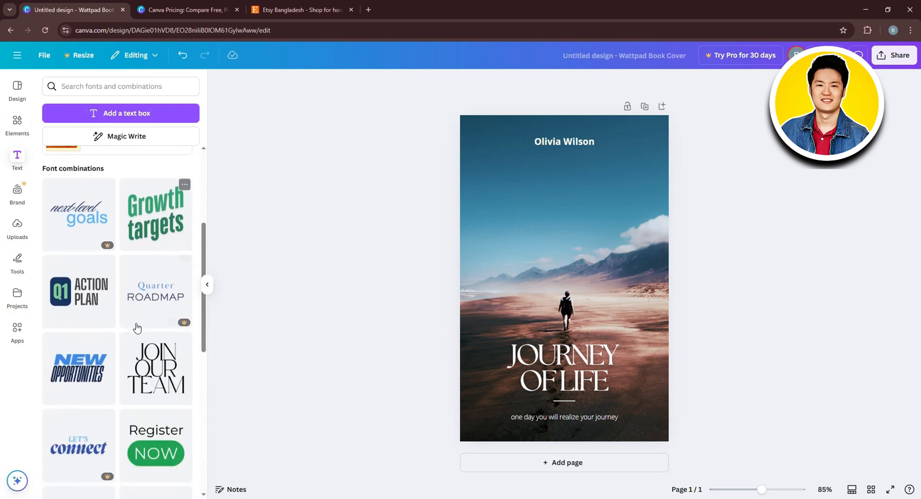
scroll(137, 336, "down", 1)
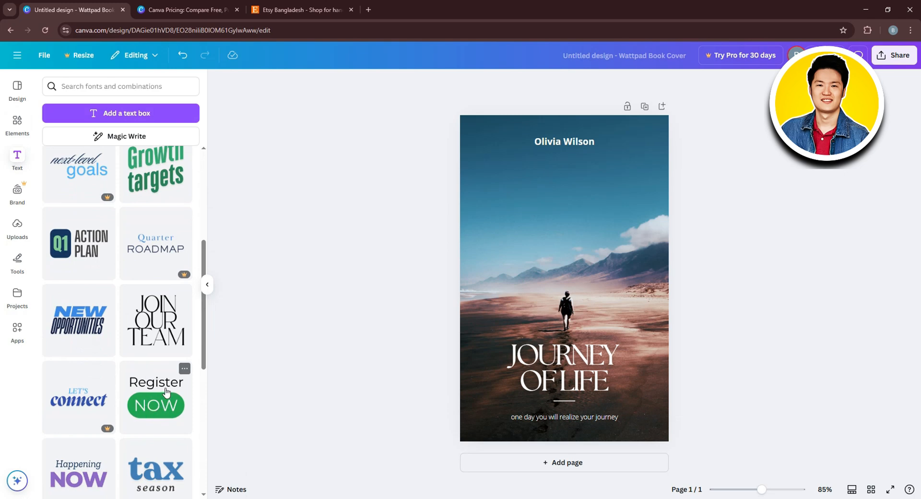
- Add the green "Register NOW" font combination to the cover, shrunk and centred in the sky above the hiker
left_click_drag(154, 399, 558, 278)
left_click_drag(647, 304, 567, 244)
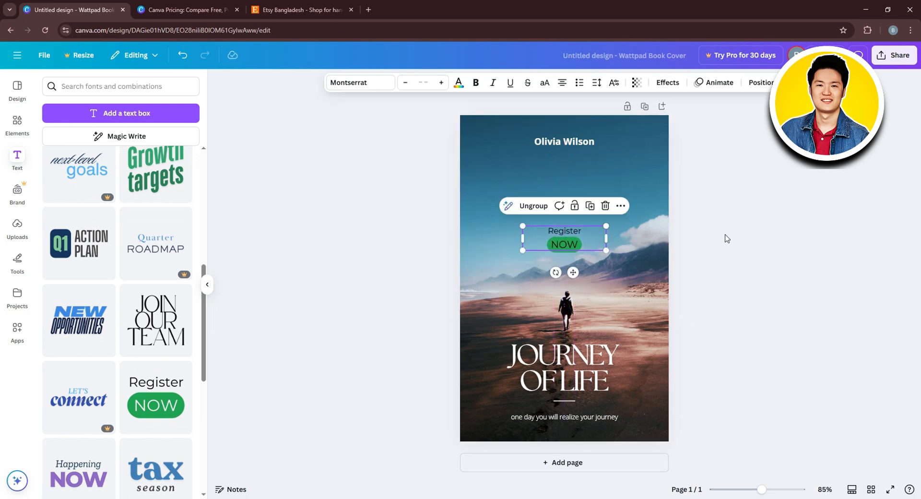
left_click(726, 238)
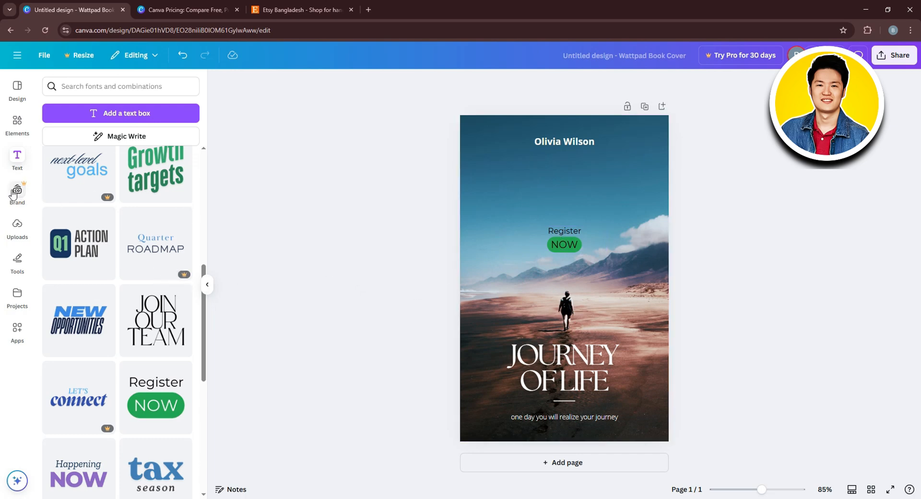
- Look through the brand kit, uploads, projects, apps and design templates available for the cover
left_click(26, 202)
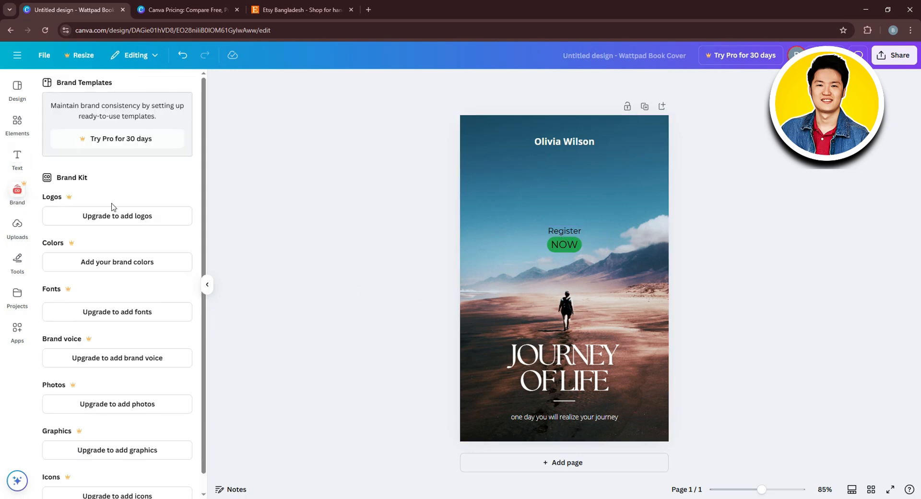
left_click(18, 225)
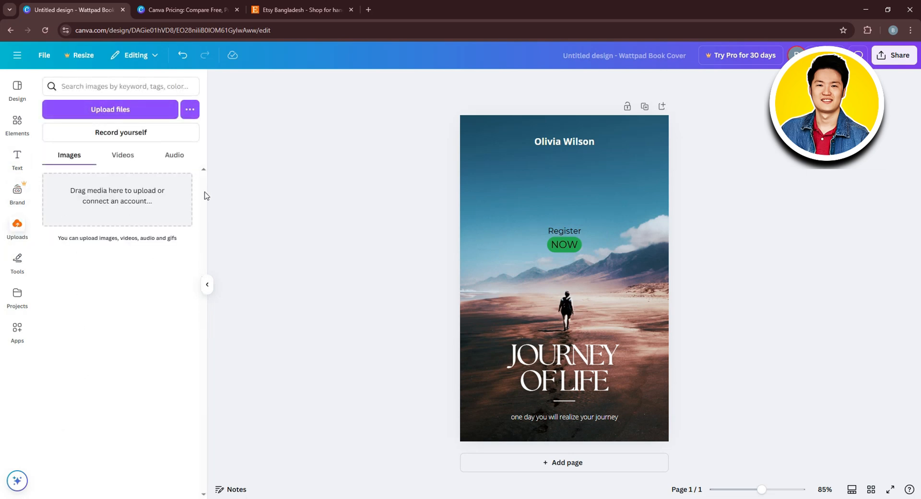
left_click(17, 293)
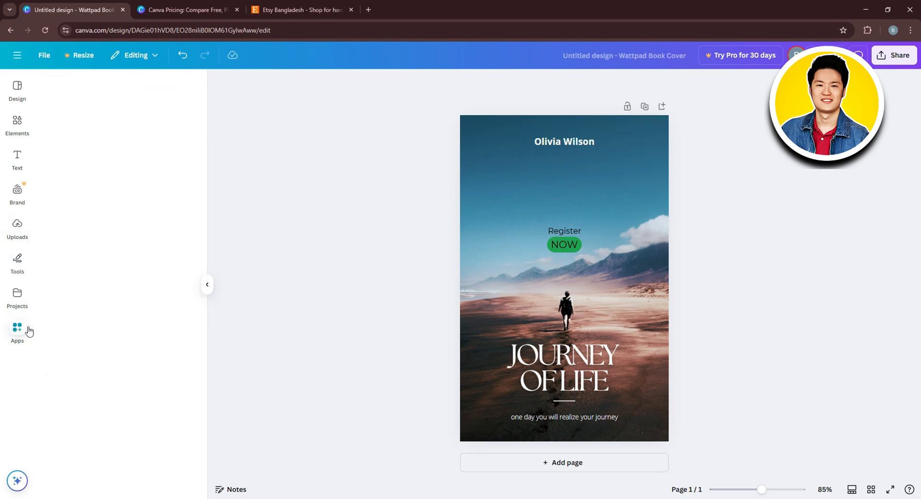
left_click(19, 328)
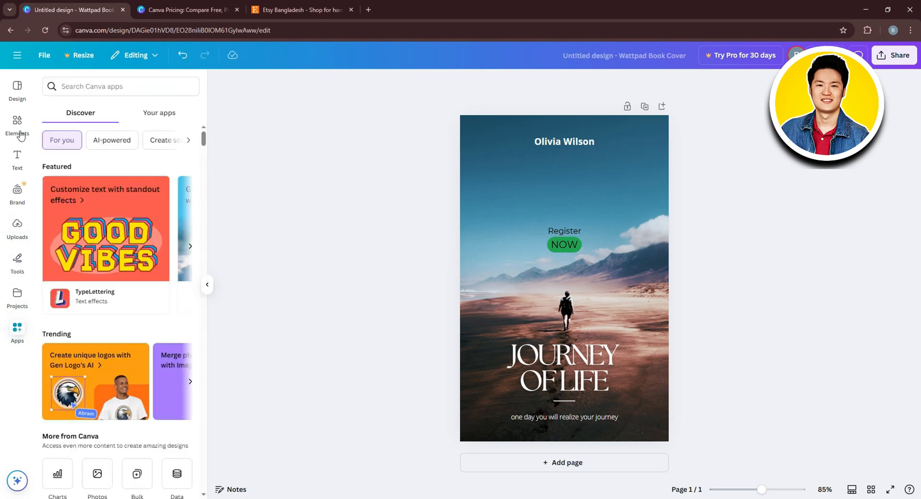
left_click(26, 94)
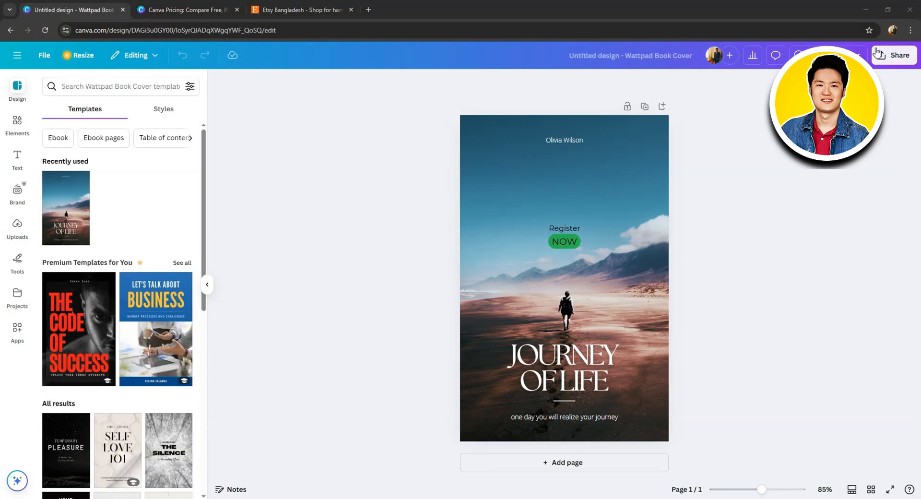
- Create a template link for sharing the cover design and copy it
left_click(890, 57)
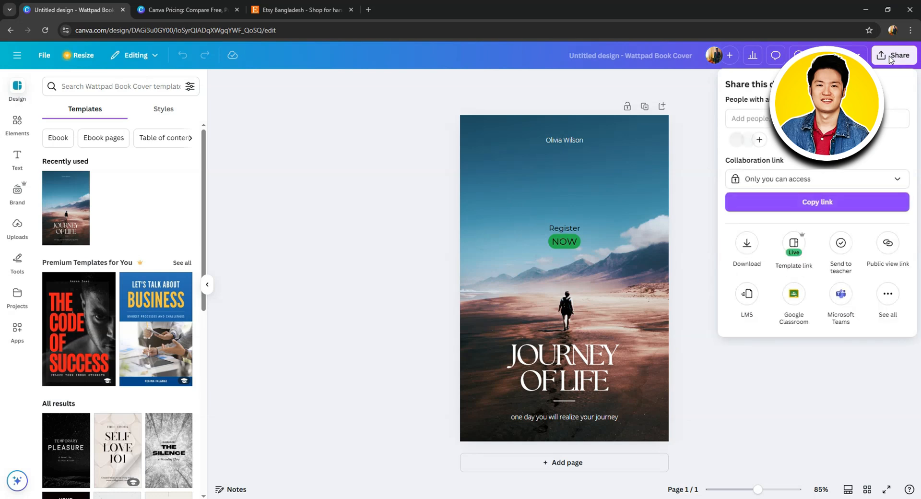
left_click(920, 192)
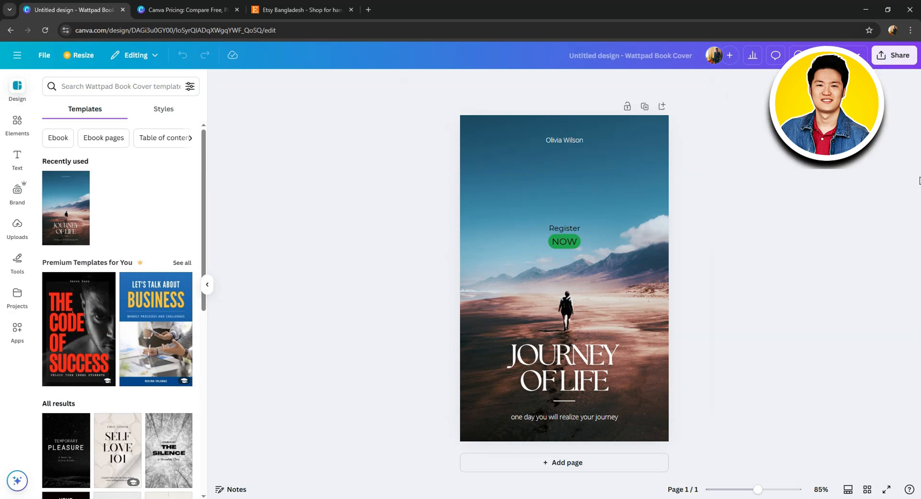
left_click(888, 58)
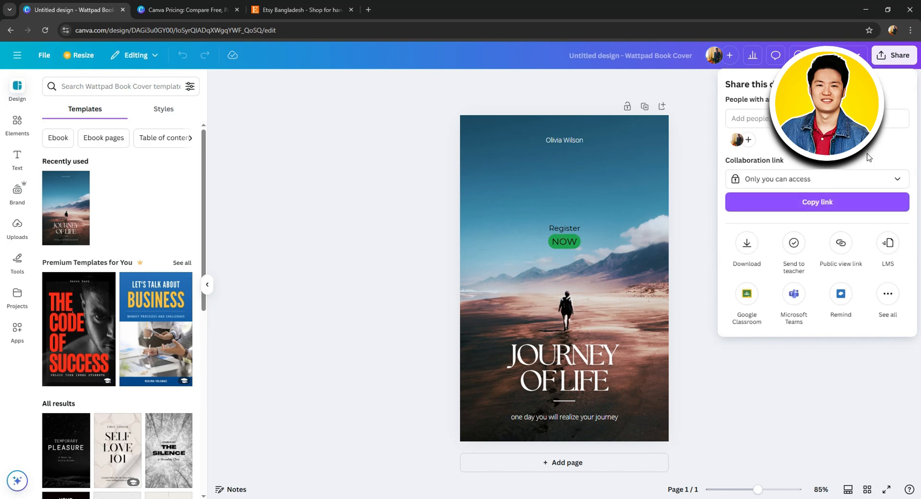
left_click(892, 296)
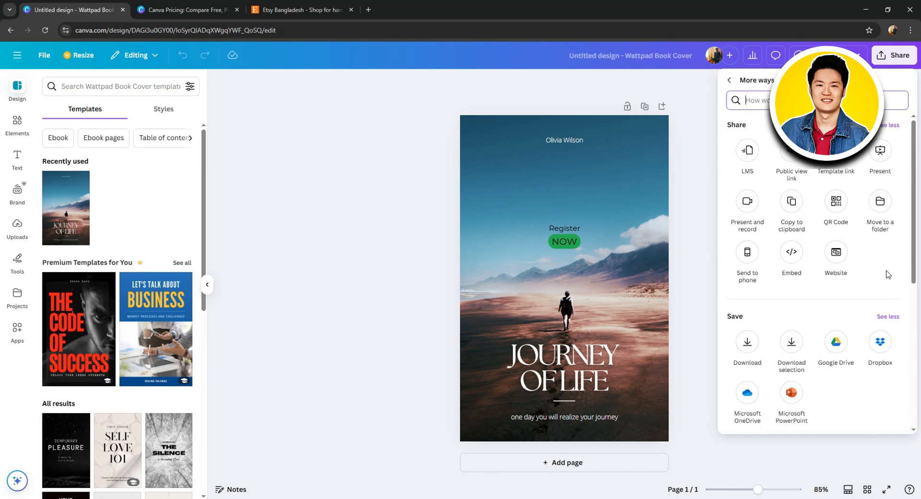
left_click(836, 151)
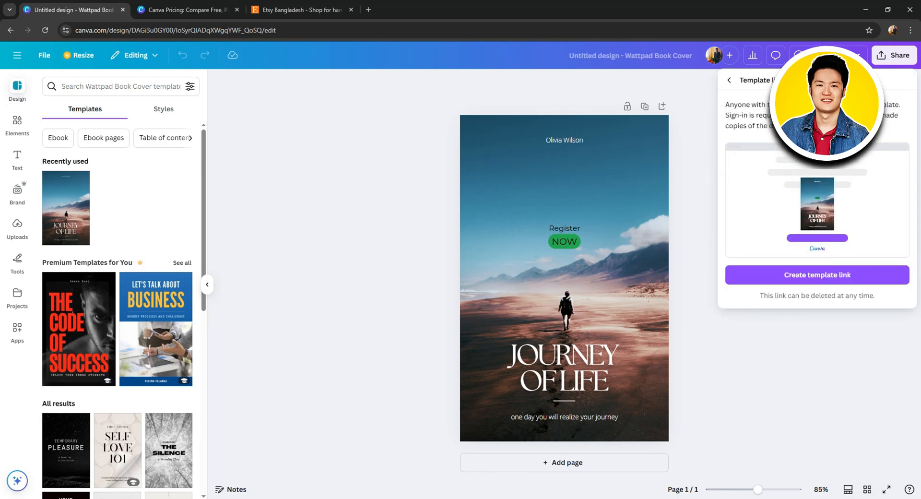
left_click(820, 281)
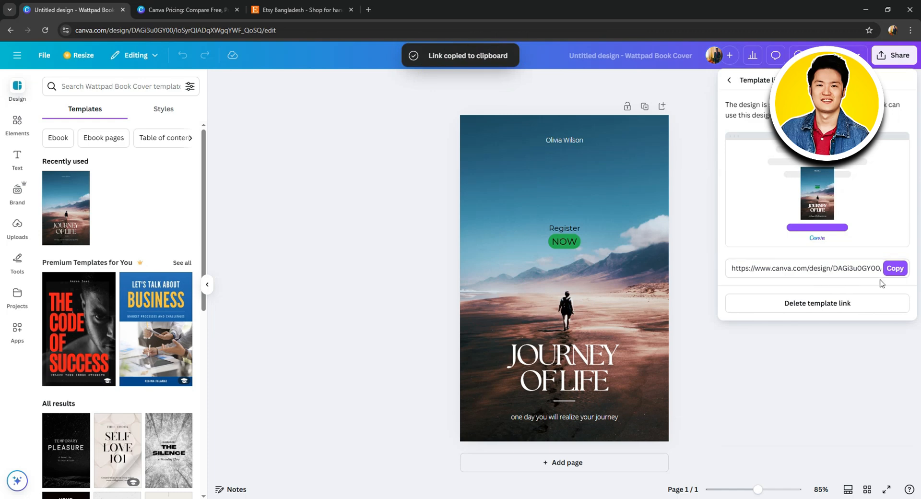
left_click(895, 269)
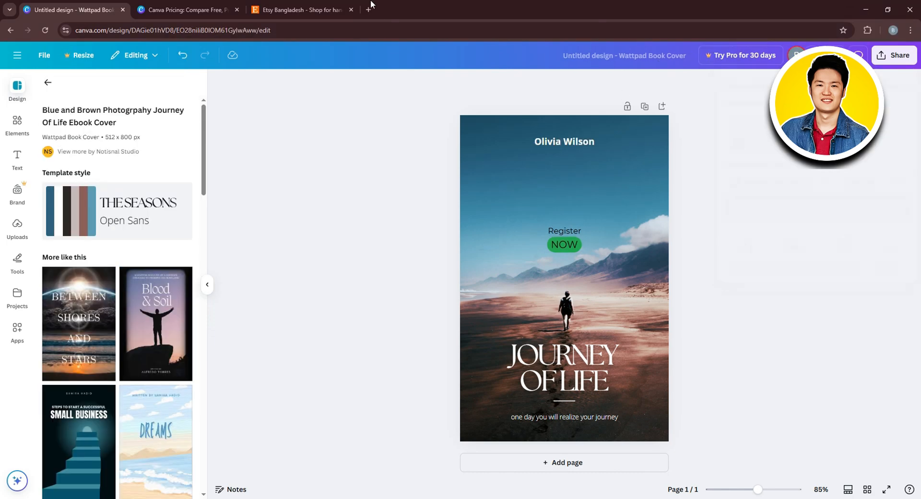
- Switch to Etsy and start opening a seller shop, continuing through the welcome pages to the shop preferences
left_click(312, 9)
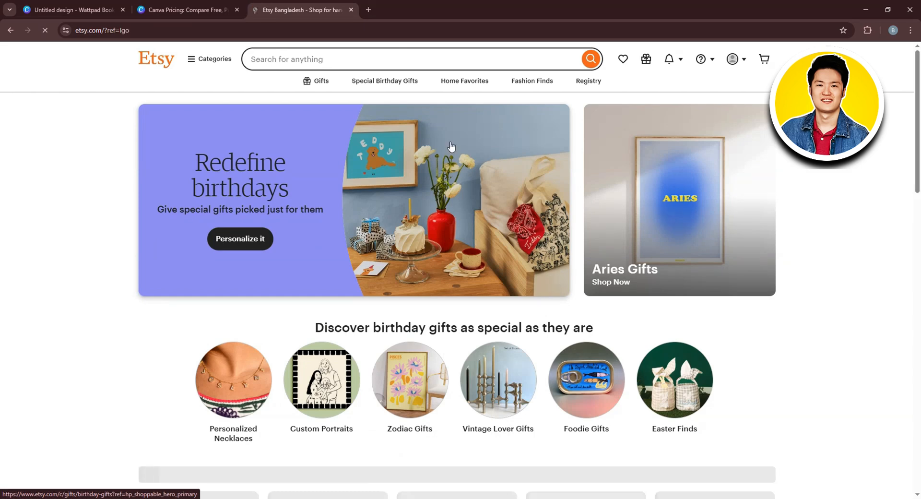
left_click(738, 59)
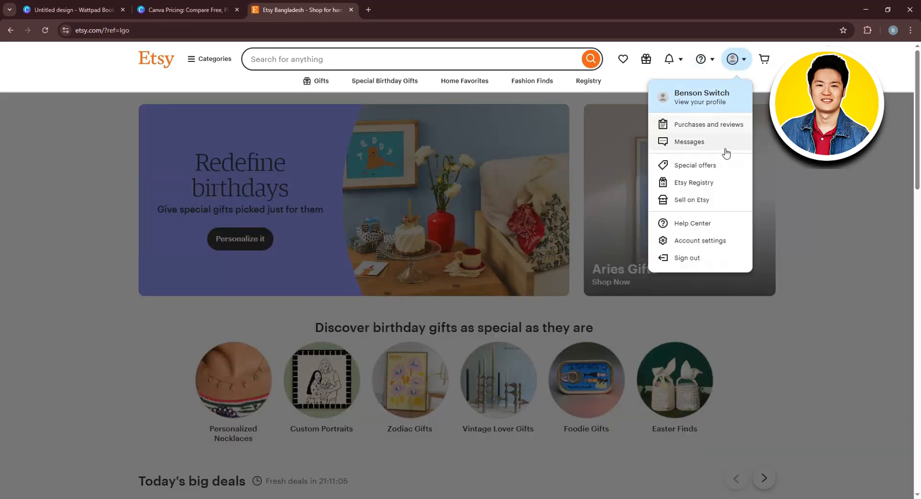
left_click(703, 201)
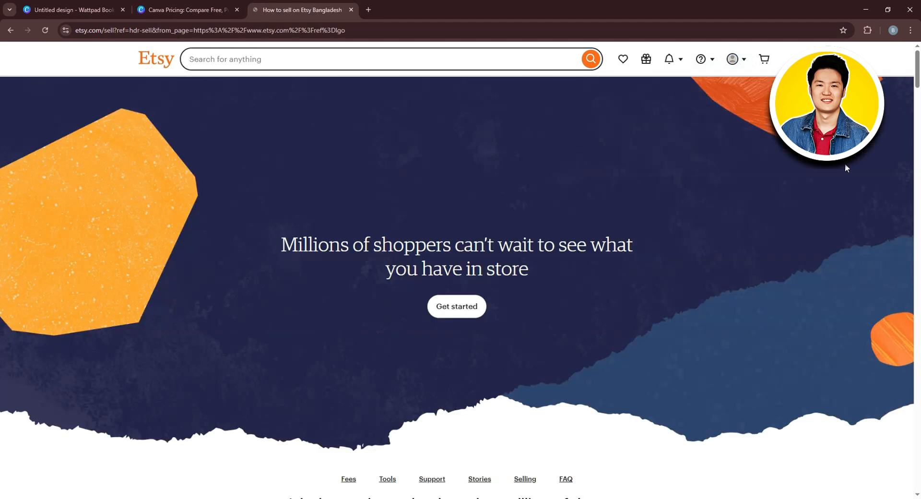
left_click(474, 308)
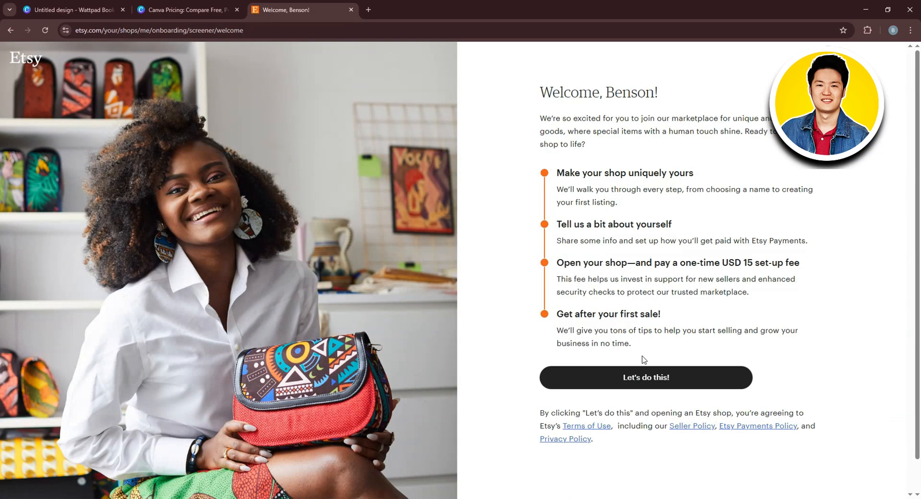
left_click(621, 376)
left_click(588, 305)
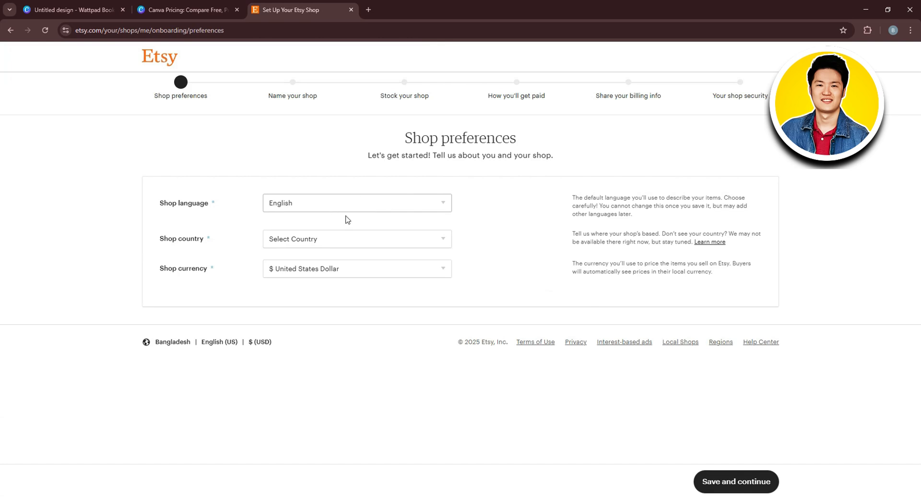
- Set the shop country to Australia, name the shop with the suggested "TechBySwitch", and save both setup stages
left_click(366, 245)
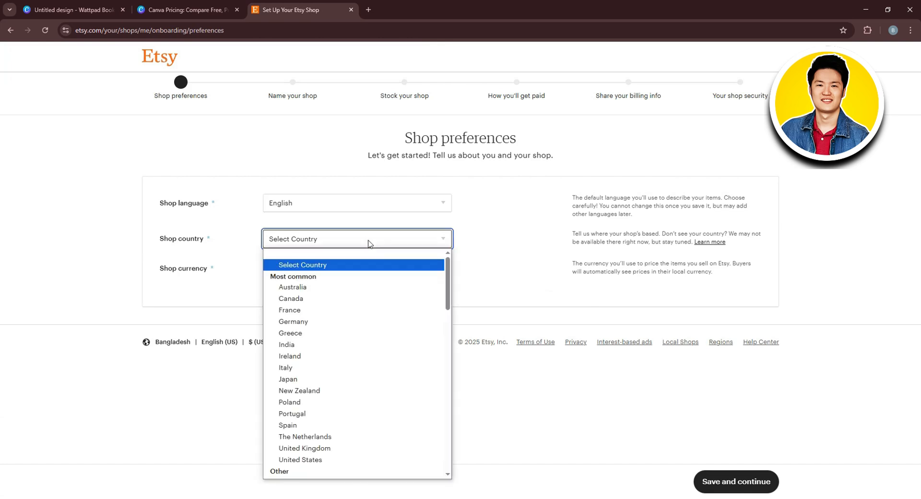
left_click(365, 288)
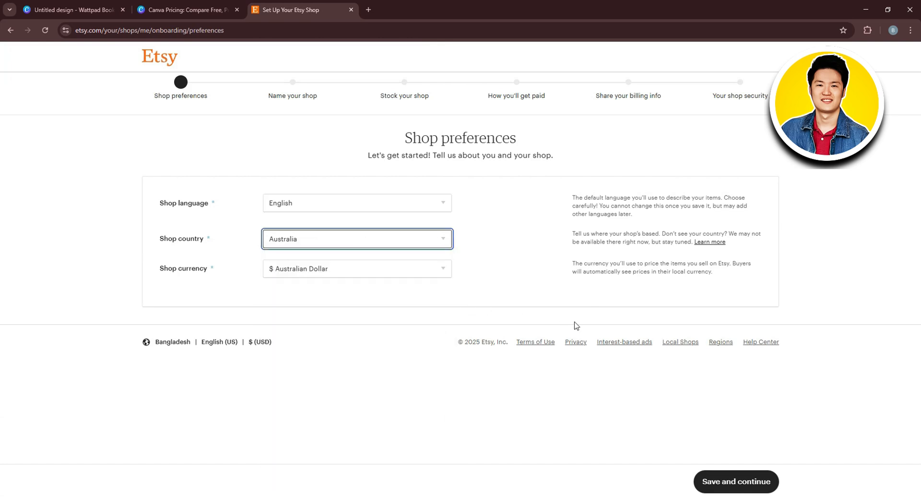
left_click(703, 483)
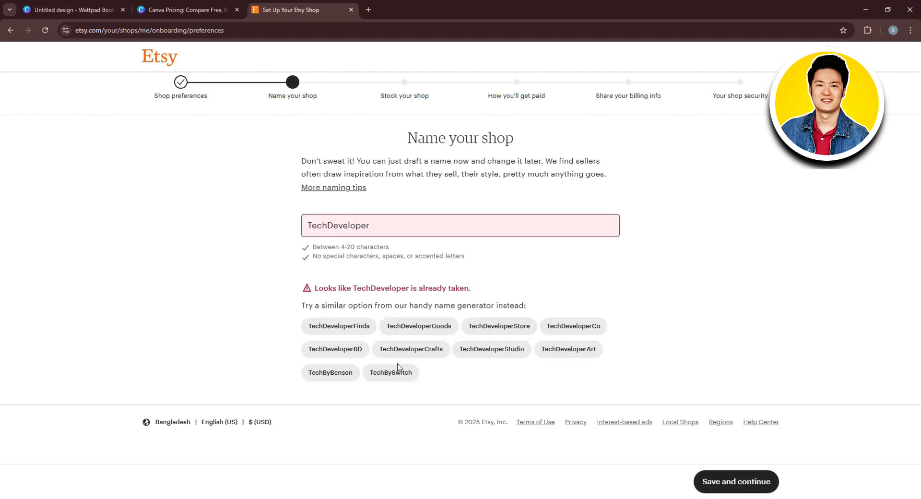
left_click(388, 374)
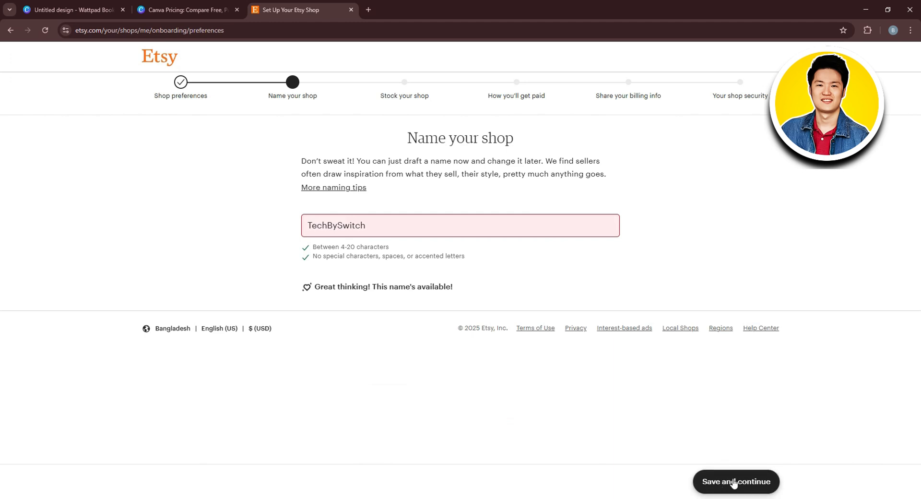
left_click(735, 483)
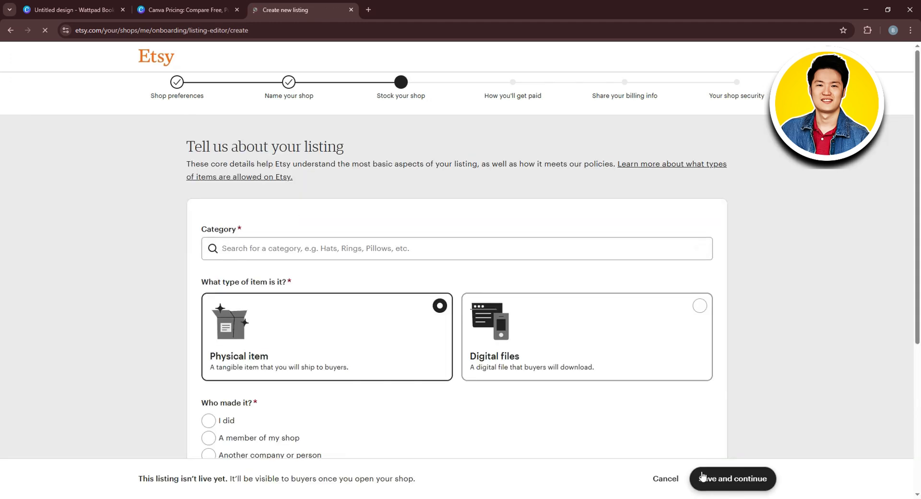
- Set the listing's item type to Digital files and find its category with "Ebook", choosing Templates under Design & Templates
scroll(427, 388, "down", 1)
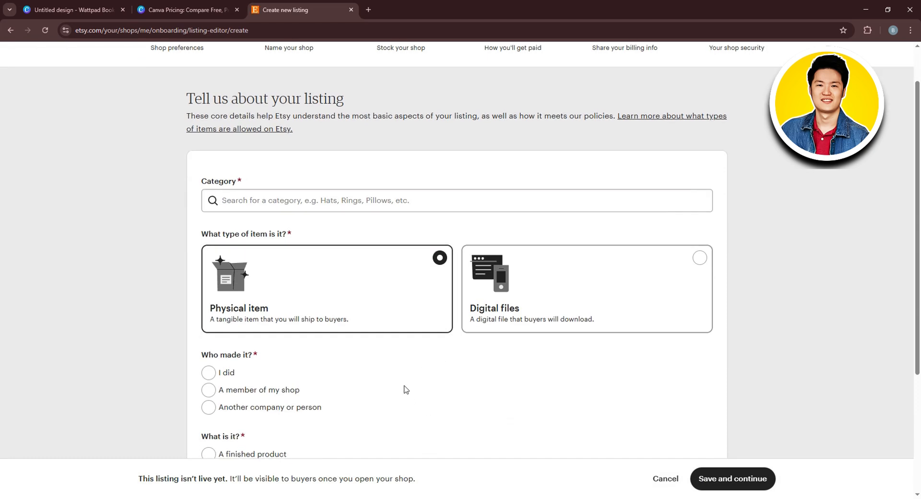
scroll(404, 387, "down", 1)
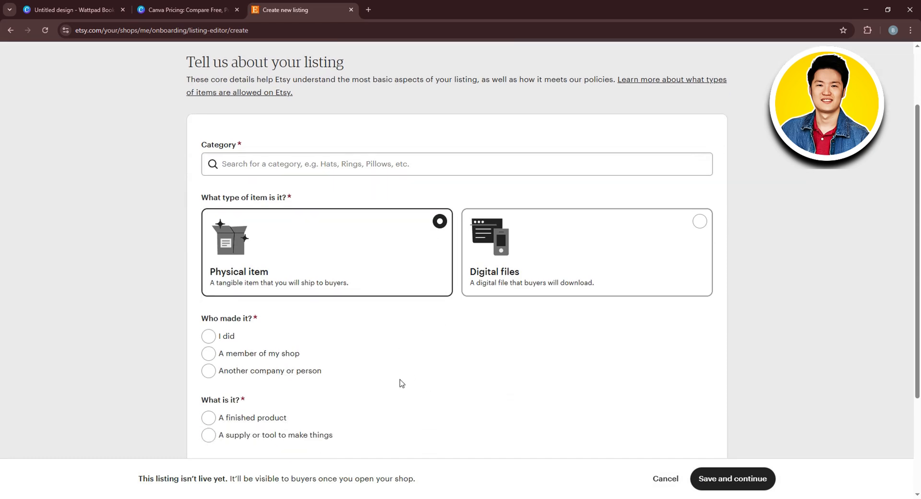
left_click(542, 265)
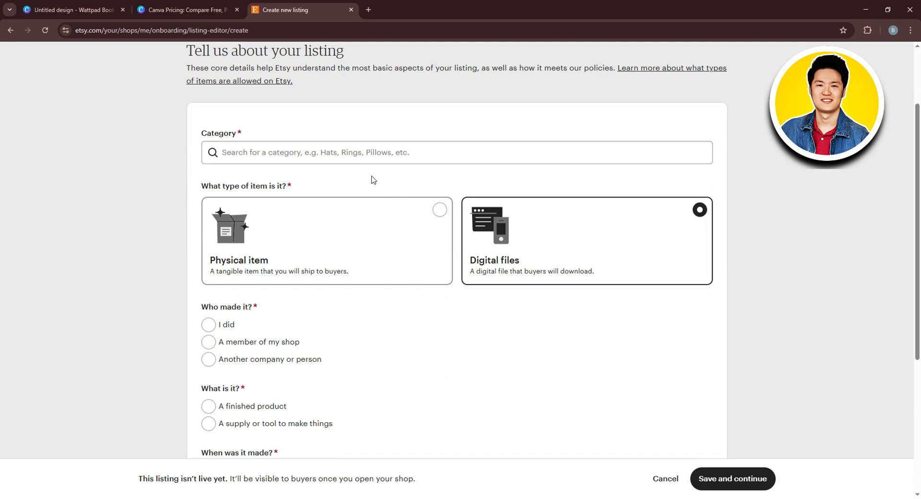
left_click(350, 149)
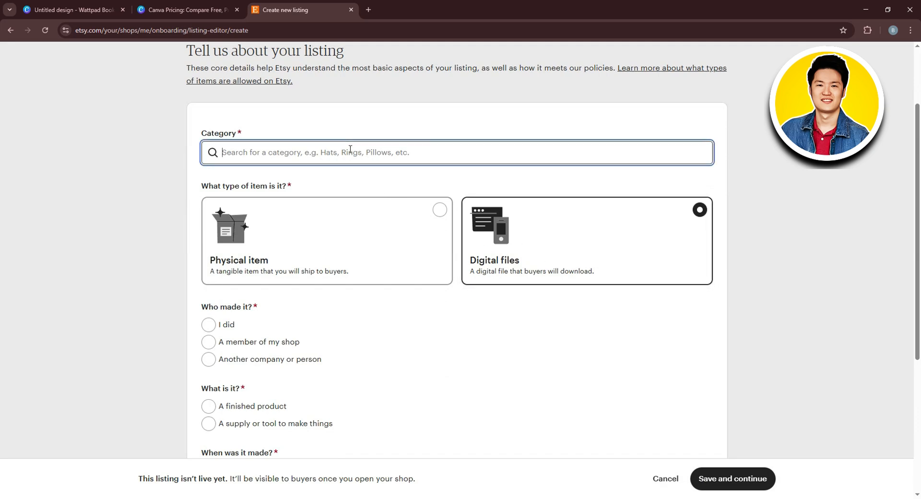
type("Eb")
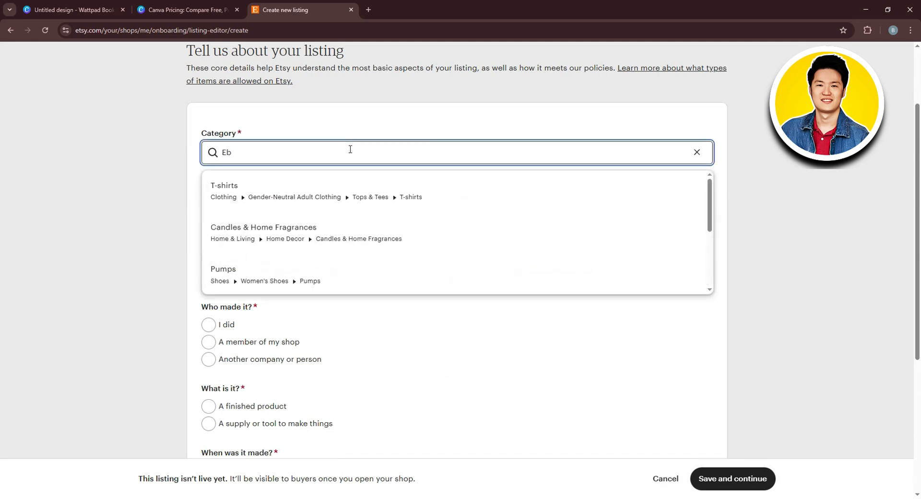
type("ook")
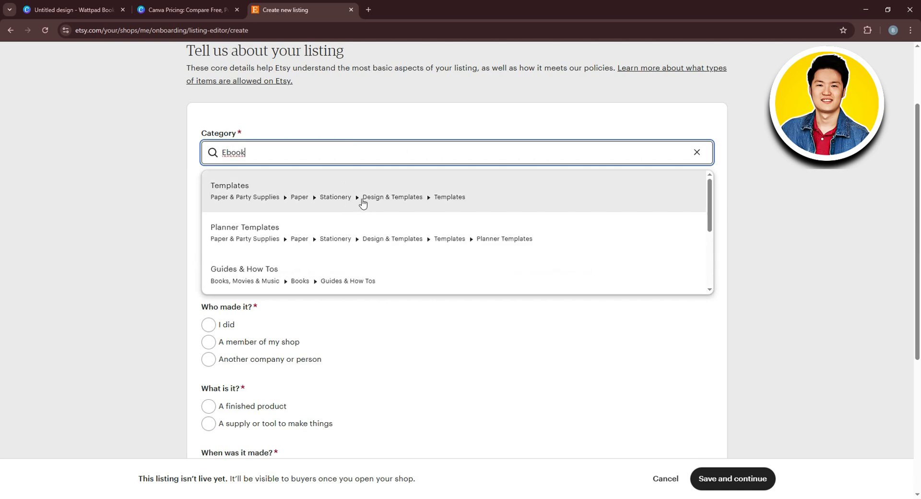
left_click(244, 192)
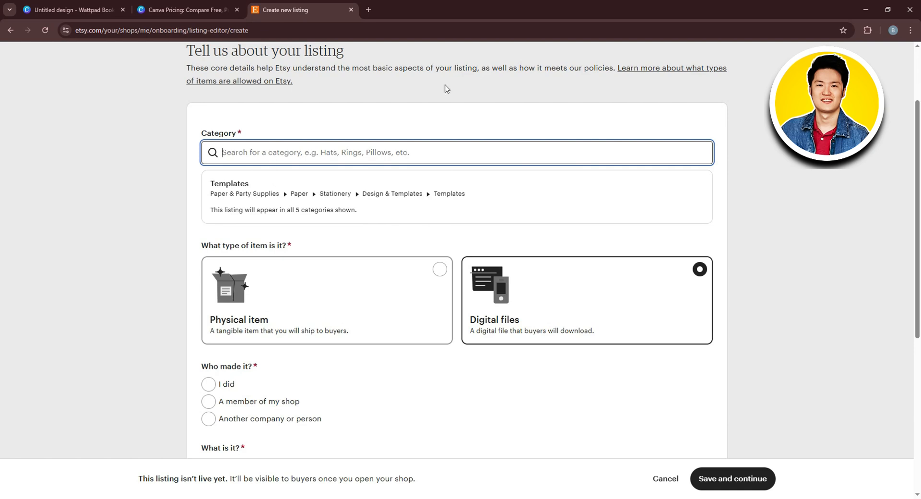
- Specify that "I did" make the listed item and that it is "A finished product"
scroll(517, 267, "down", 2)
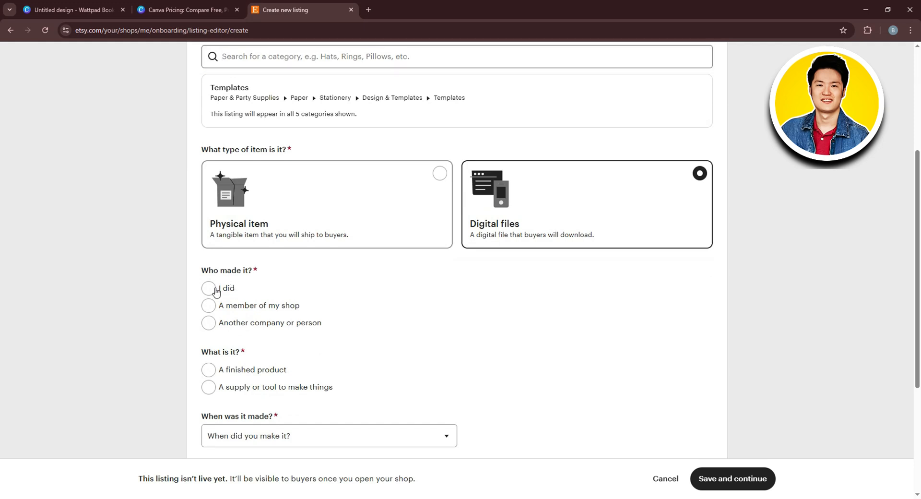
left_click(215, 289)
scroll(244, 309, "down", 1)
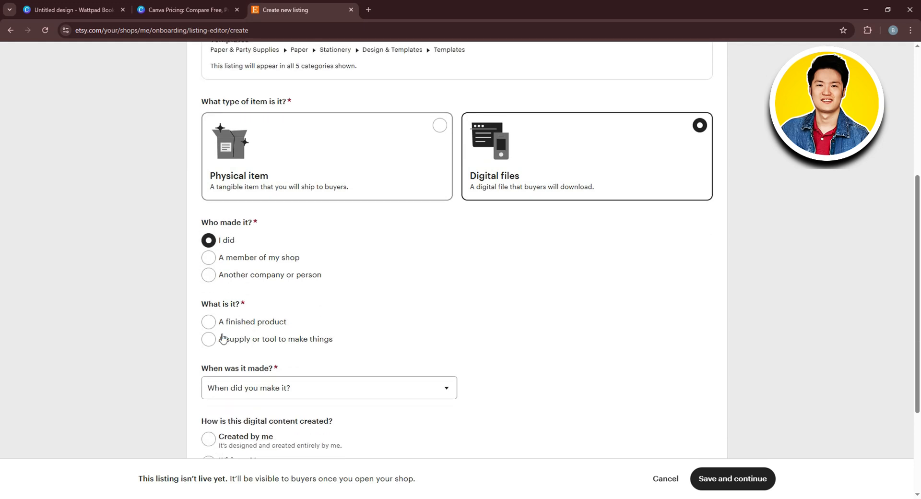
left_click(209, 322)
- Set when the item was made to 2020 - 2025 and mark the digital content as "Created by me"
scroll(211, 331, "down", 2)
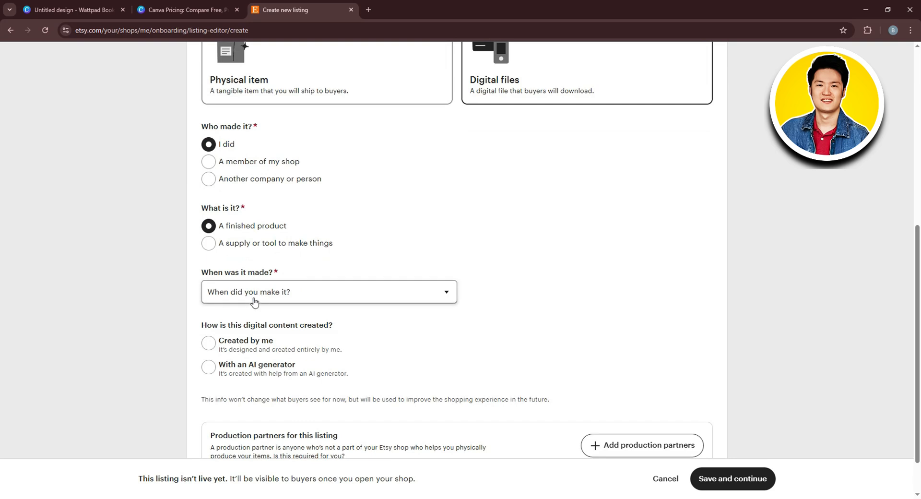
left_click(254, 301)
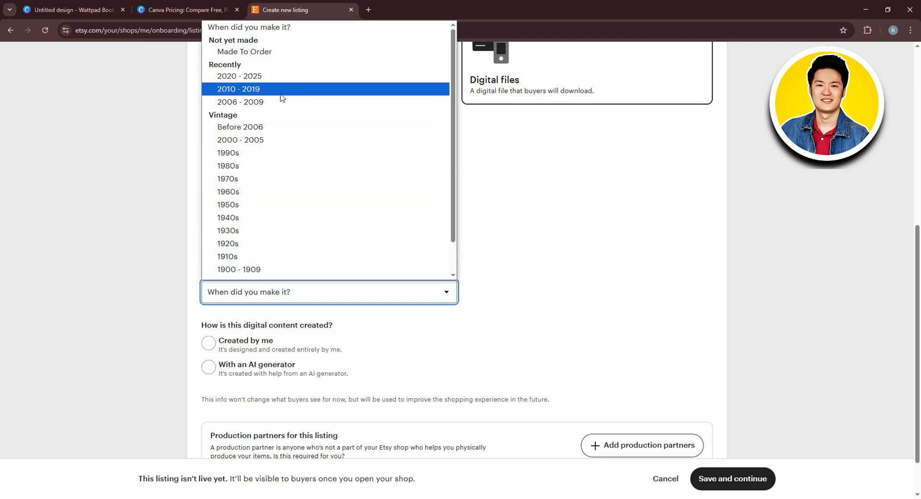
left_click(285, 79)
scroll(365, 283, "down", 1)
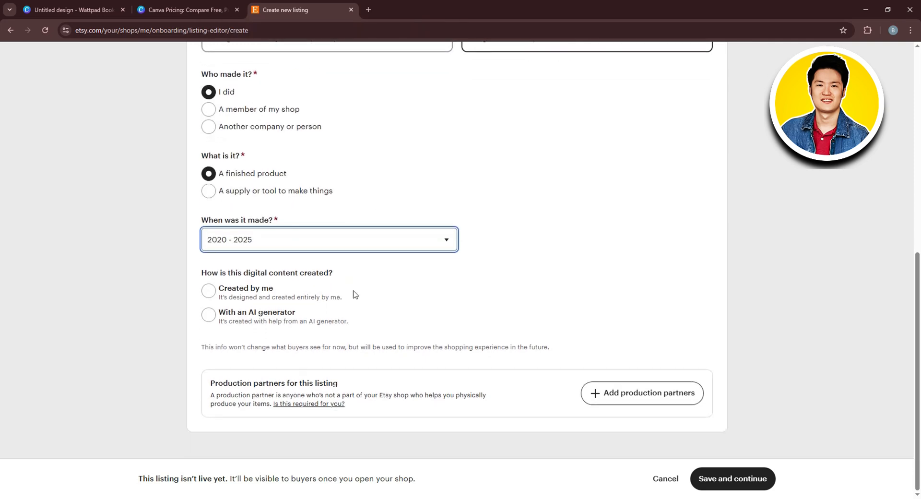
left_click(215, 295)
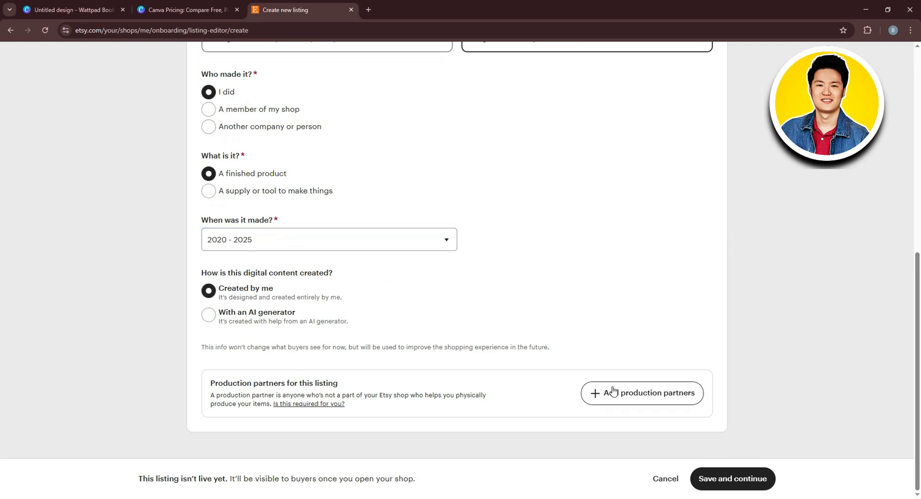
left_click(620, 402)
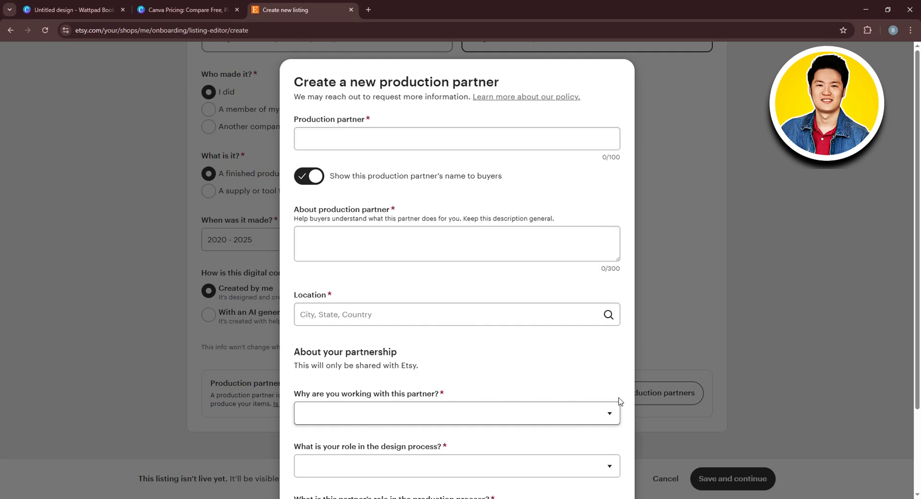
scroll(639, 372, "down", 2)
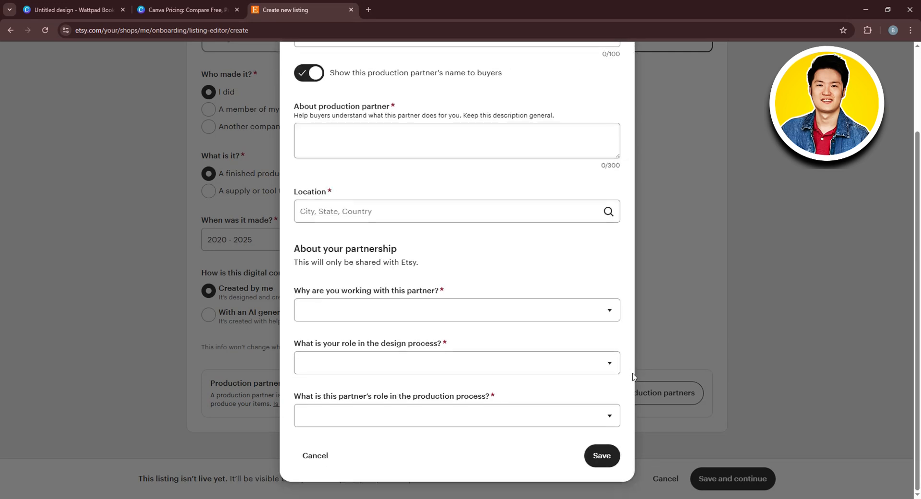
left_click(314, 455)
- Save the core listing details and enter "Ebook Templates" as the listing's title
left_click(721, 480)
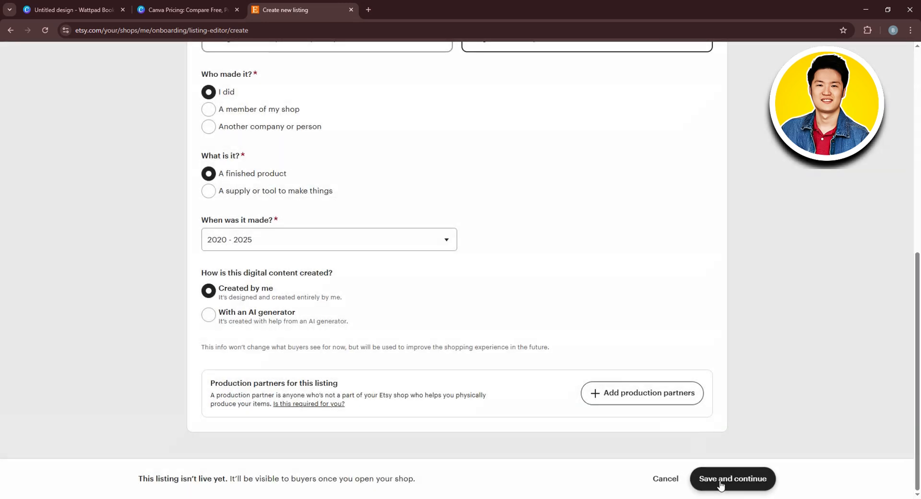
scroll(619, 333, "up", 8)
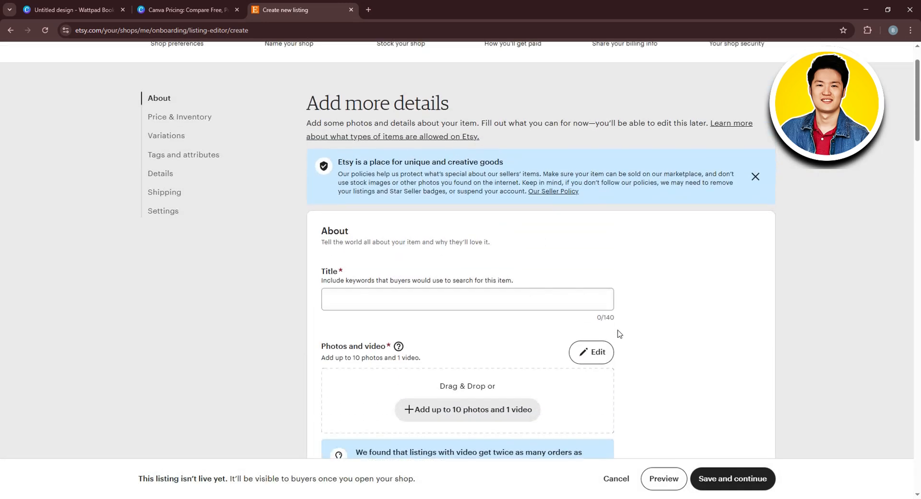
scroll(632, 326, "down", 1)
left_click(379, 303)
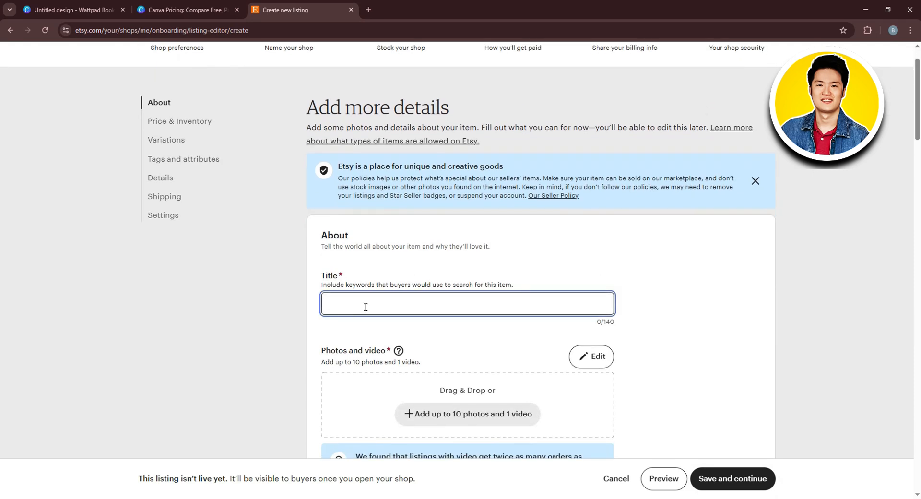
type("Ebook Templates")
left_click(704, 266)
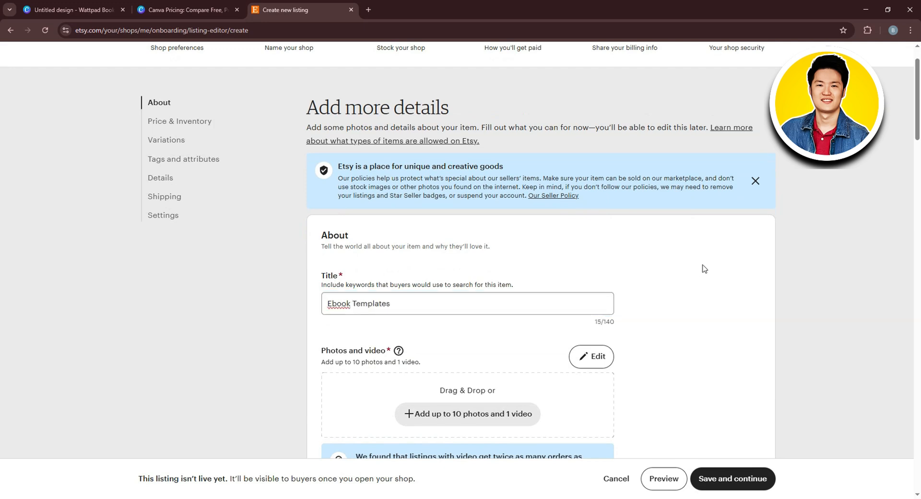
- Add the "Untitled design" cover image from the Downloads folder as the listing's photo
scroll(703, 267, "down", 2)
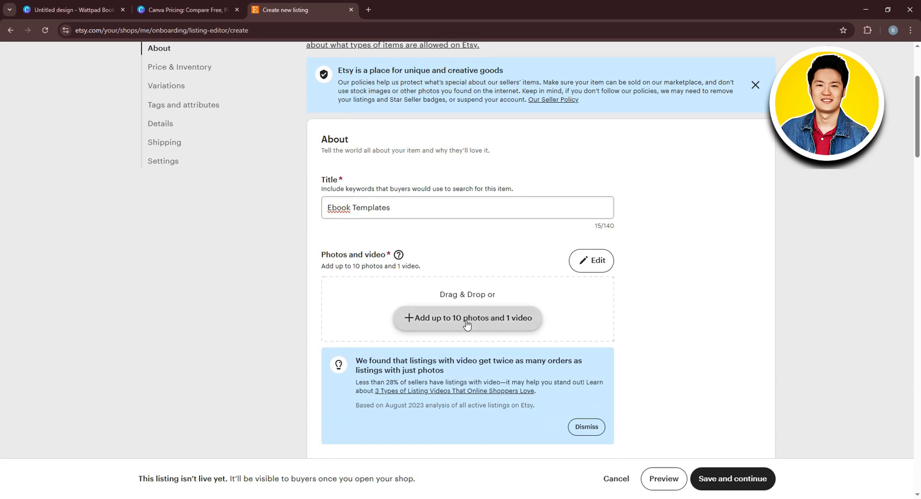
left_click(480, 299)
left_click(118, 89)
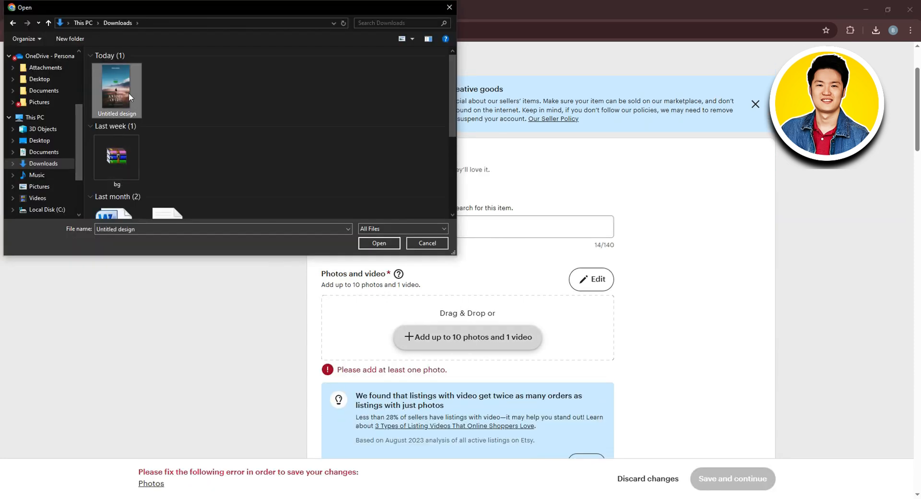
left_click(377, 241)
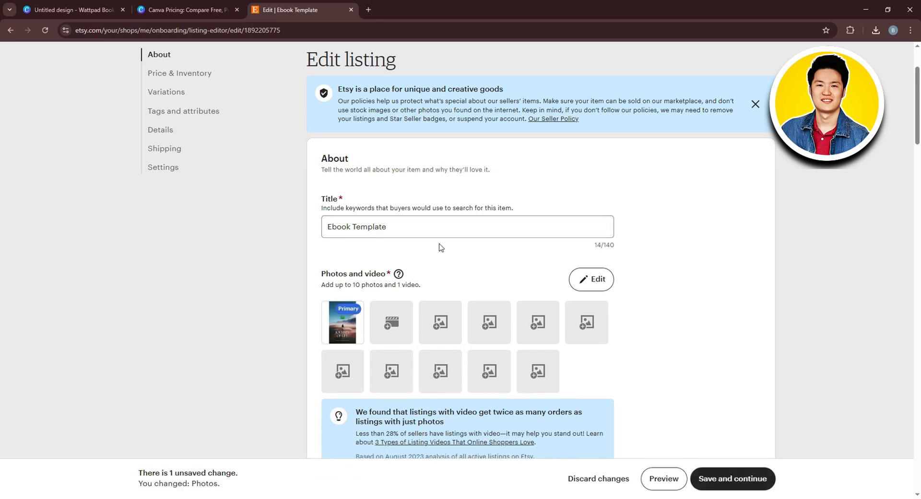
- Upload the design file under the listing's digital files for buyers to download
scroll(455, 297, "down", 1)
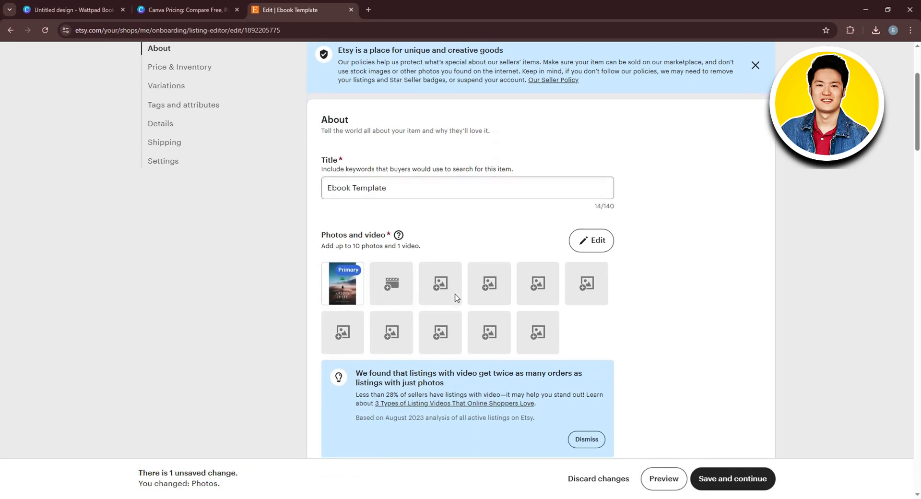
scroll(504, 294, "down", 7)
left_click(477, 370)
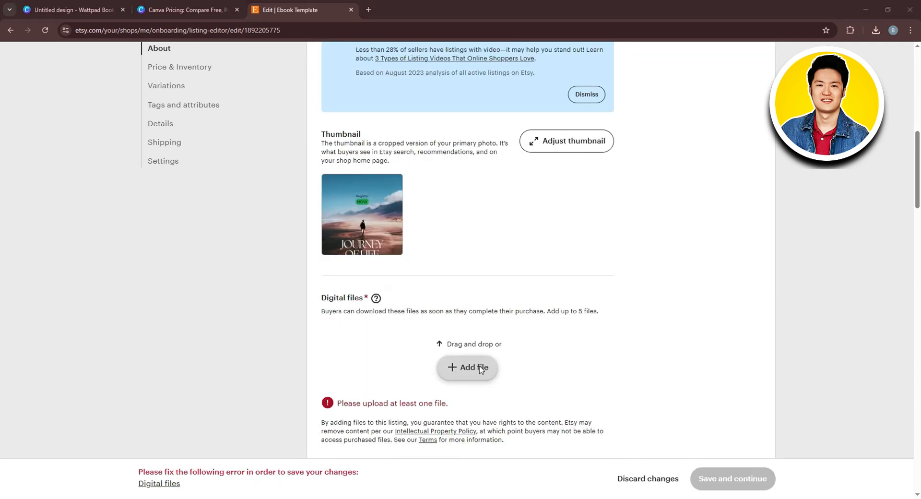
left_click(116, 87)
left_click(393, 241)
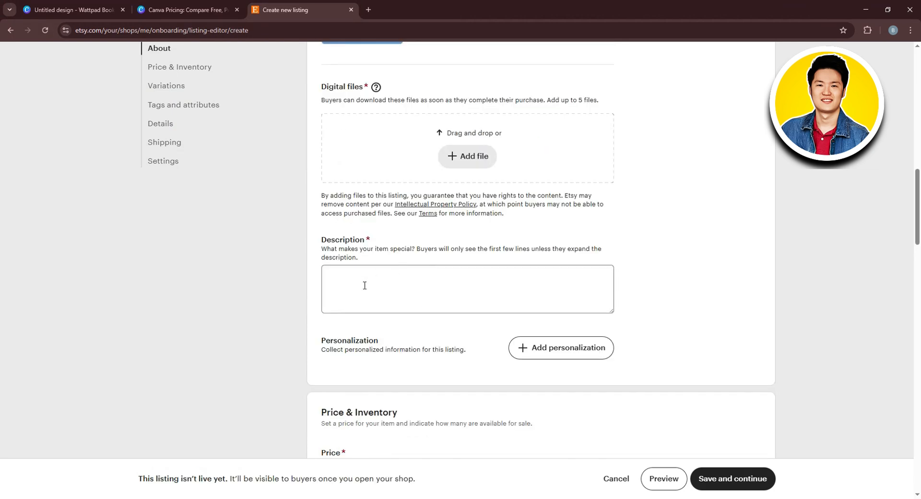
- Paste the copied Canva design link into the listing's description
left_click(381, 288)
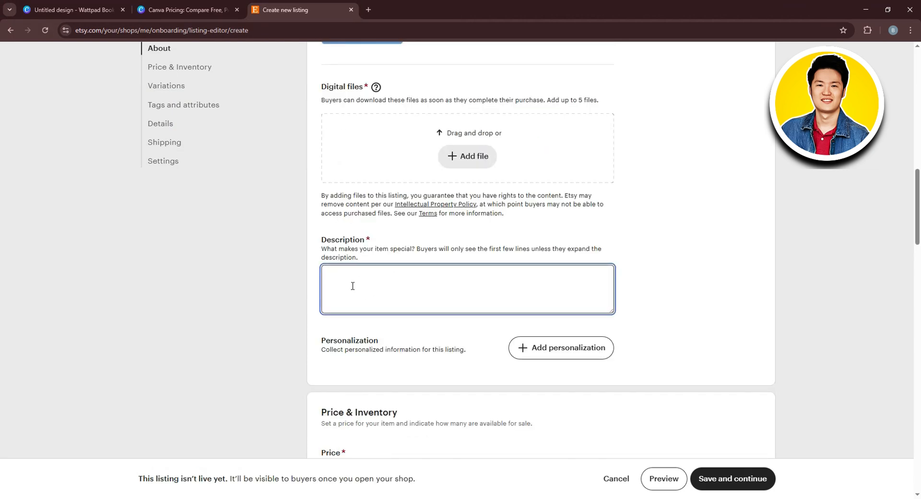
right_click(359, 280)
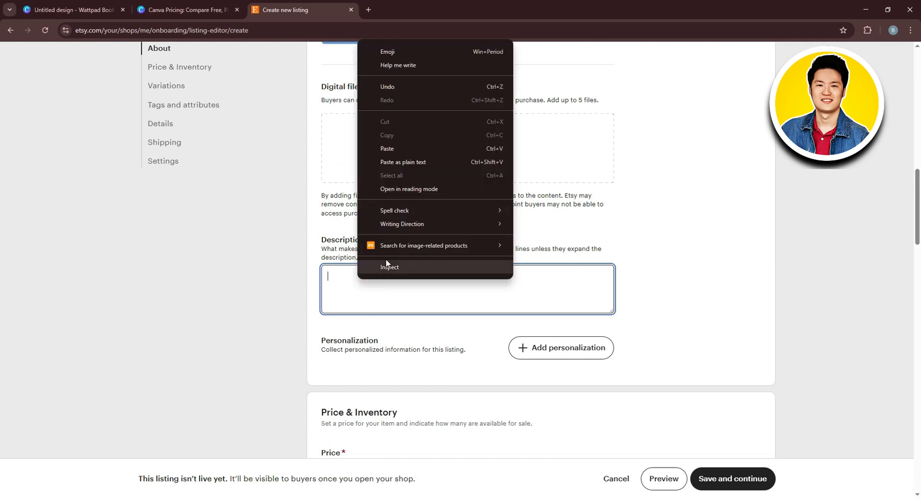
left_click(413, 145)
scroll(440, 282, "down", 2)
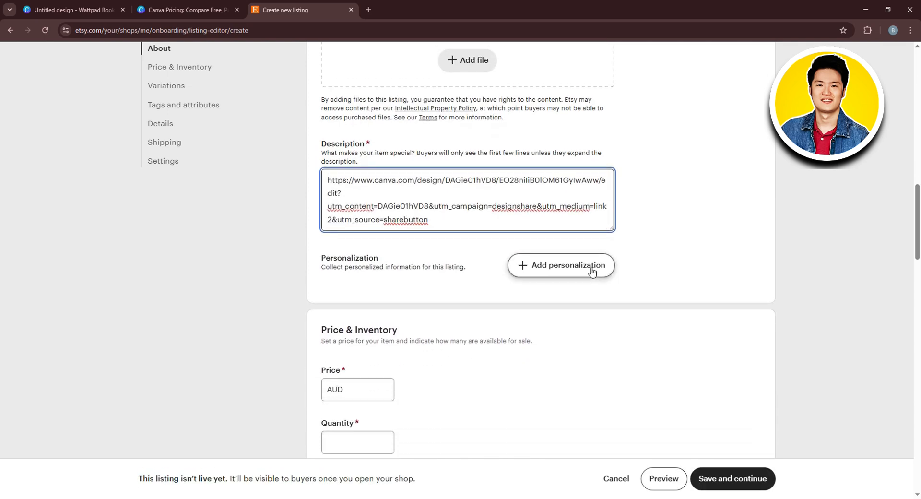
- Set the listing's primary color attribute to Black
scroll(593, 272, "down", 3)
left_click(382, 294)
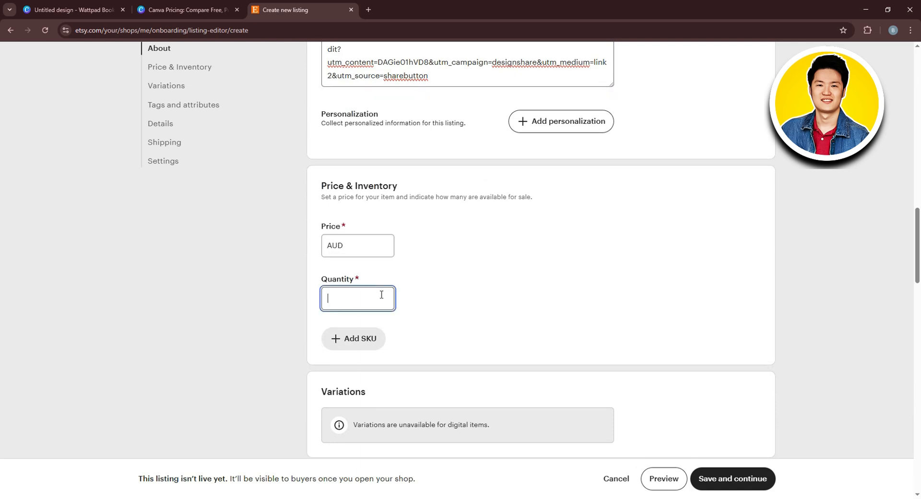
scroll(351, 267, "down", 1)
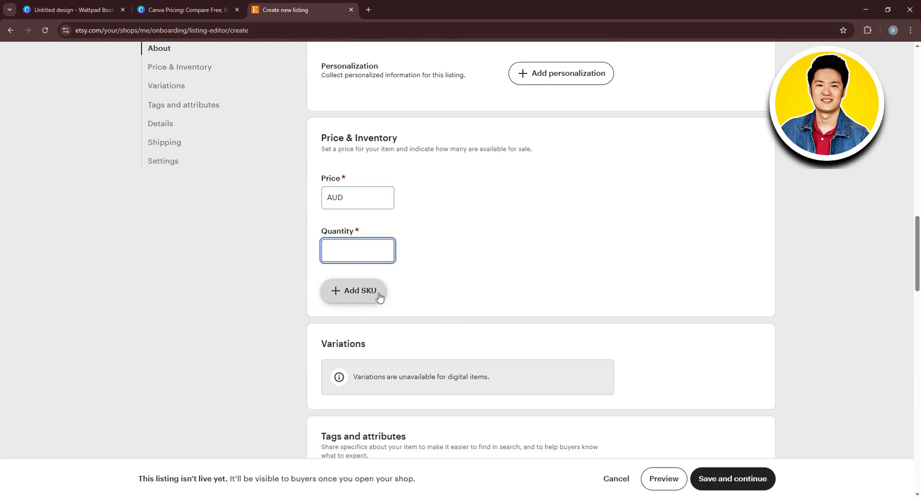
scroll(480, 312, "down", 10)
scroll(654, 369, "down", 2)
scroll(516, 304, "up", 2)
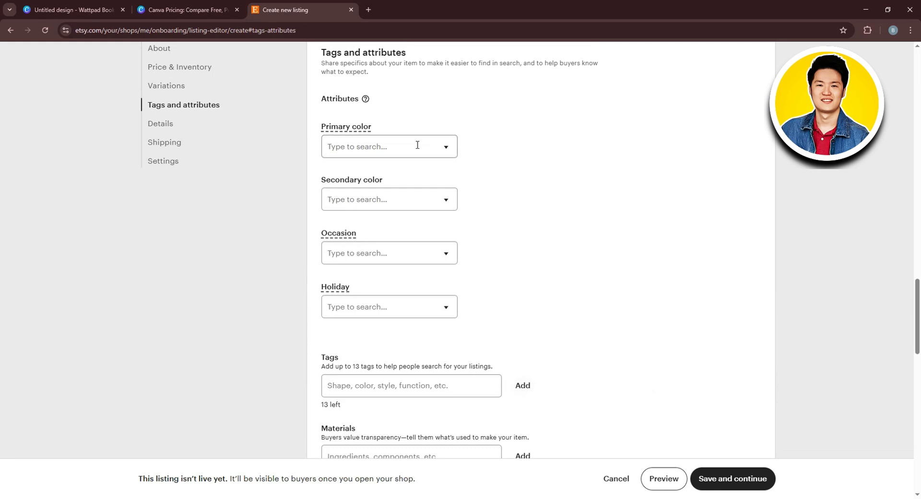
left_click(417, 146)
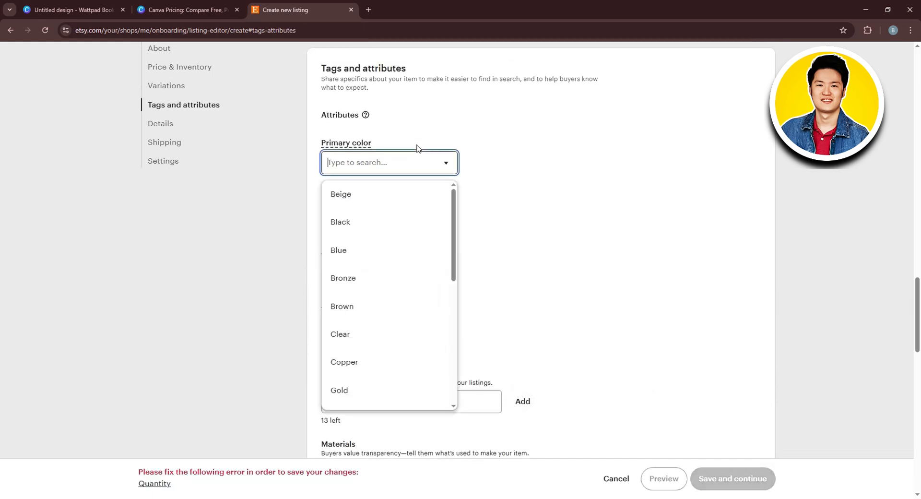
left_click(409, 228)
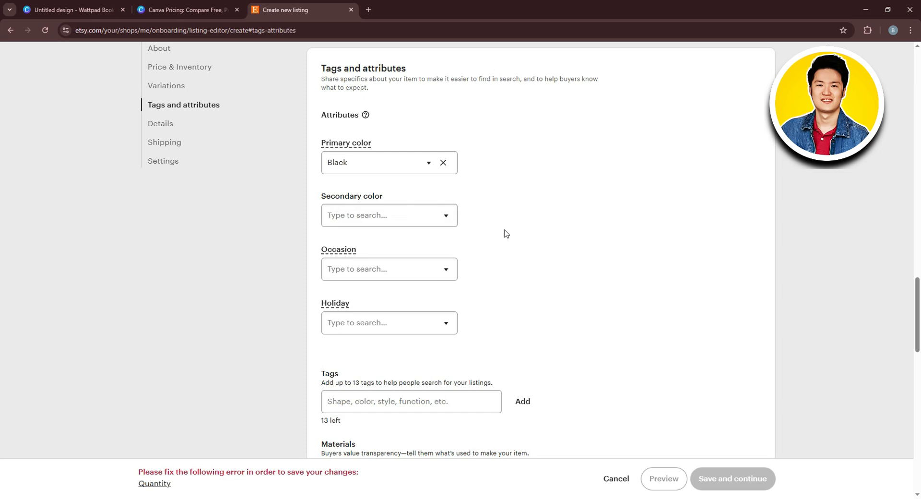
- Check the remaining listing sections through the renewal settings, and set the missing quantity to 5
scroll(499, 233, "down", 5)
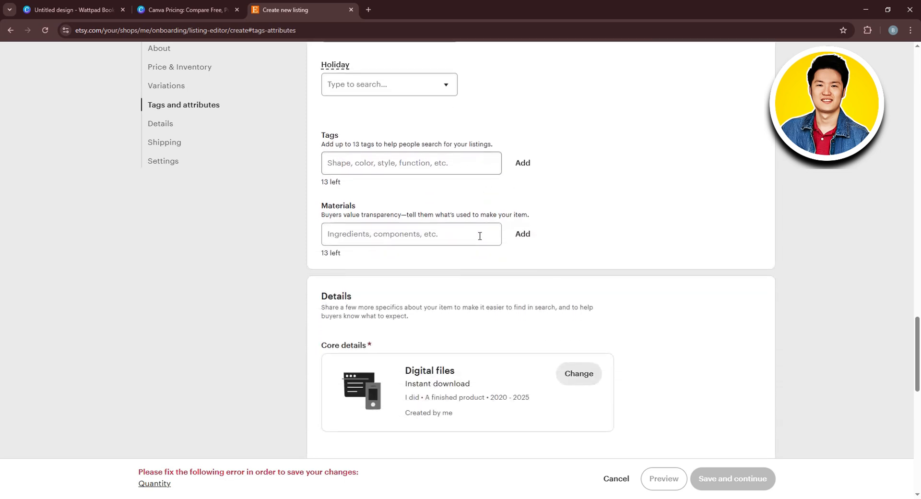
scroll(619, 275, "down", 3)
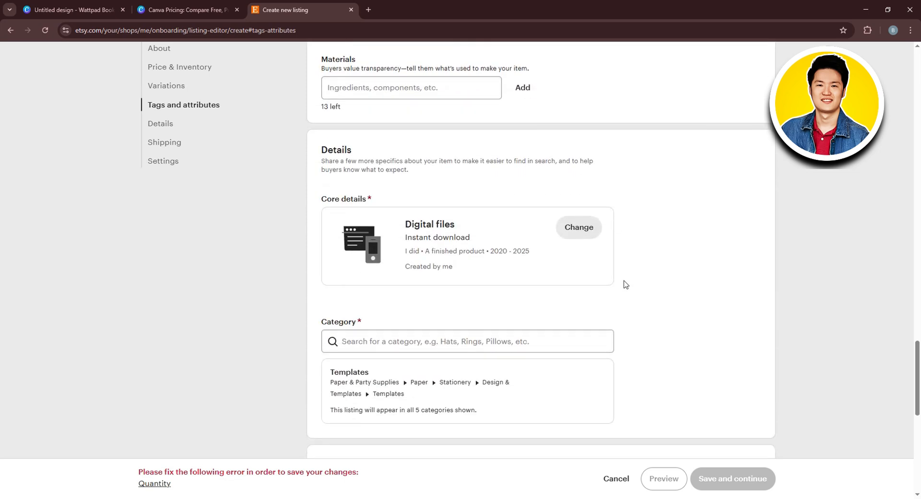
scroll(625, 284, "down", 6)
scroll(559, 270, "down", 3)
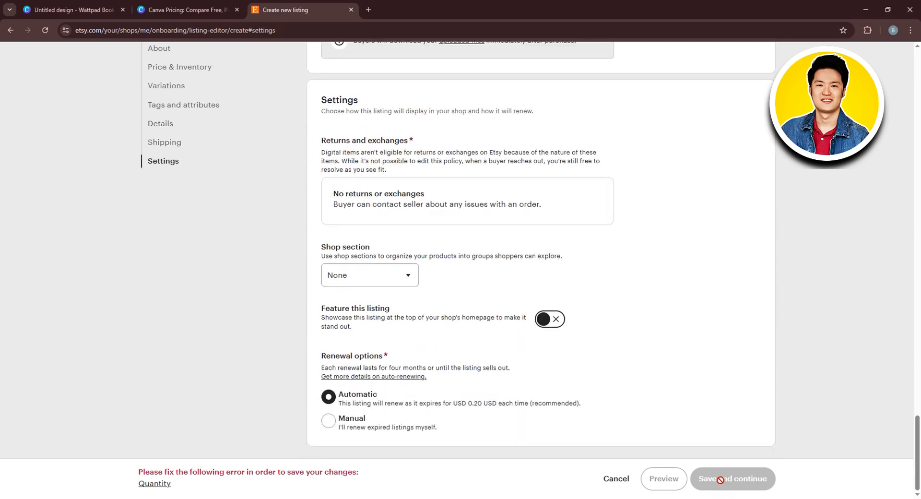
scroll(605, 240, "up", 15)
scroll(511, 199, "down", 9)
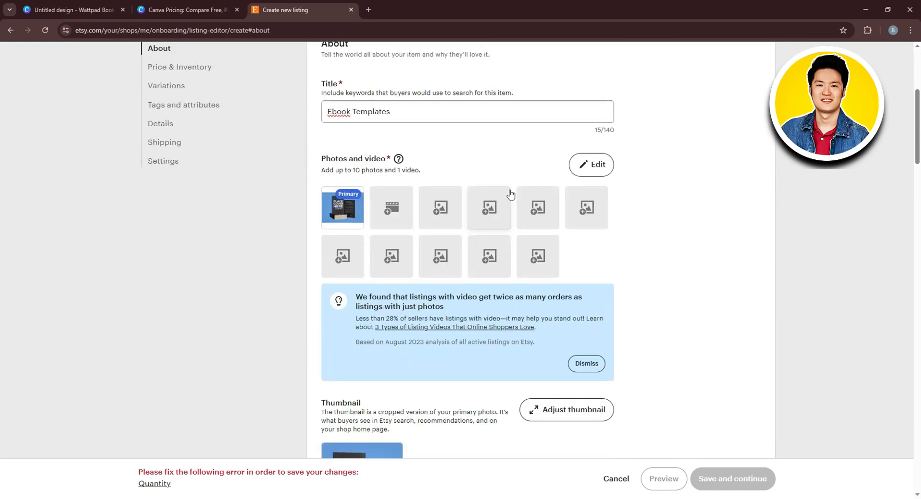
scroll(511, 198, "down", 10)
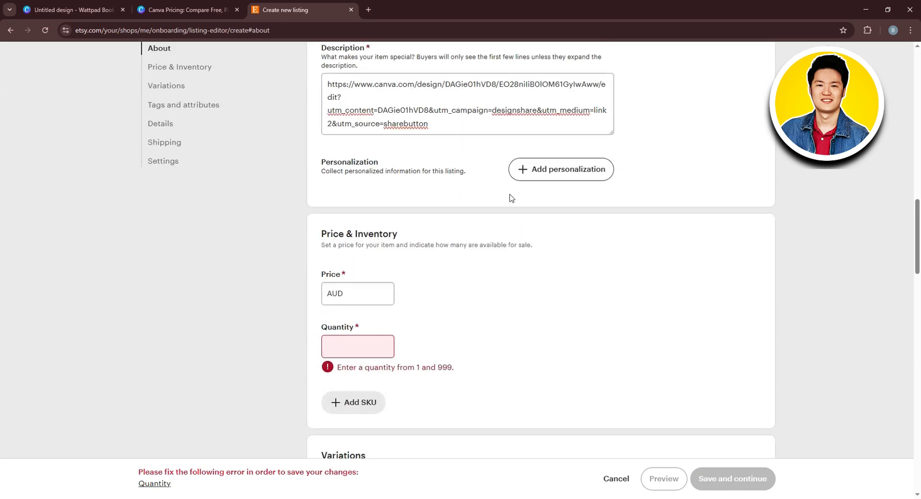
left_click(357, 248)
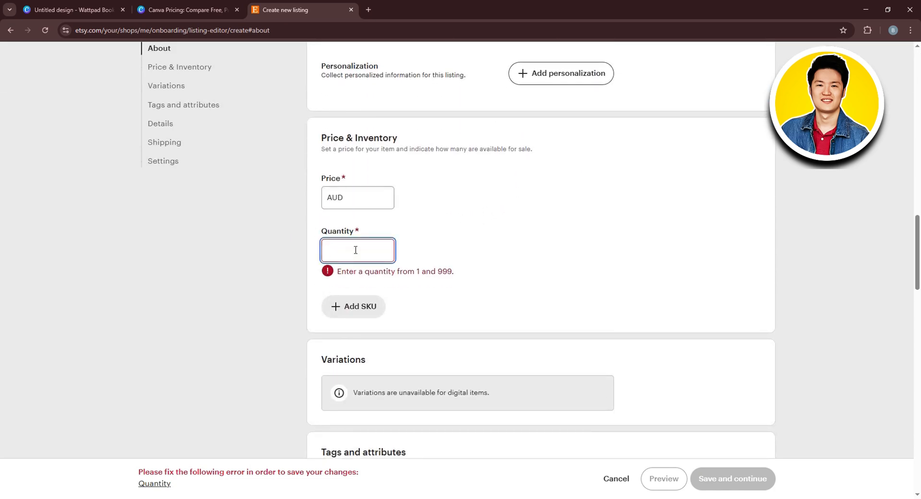
type("5")
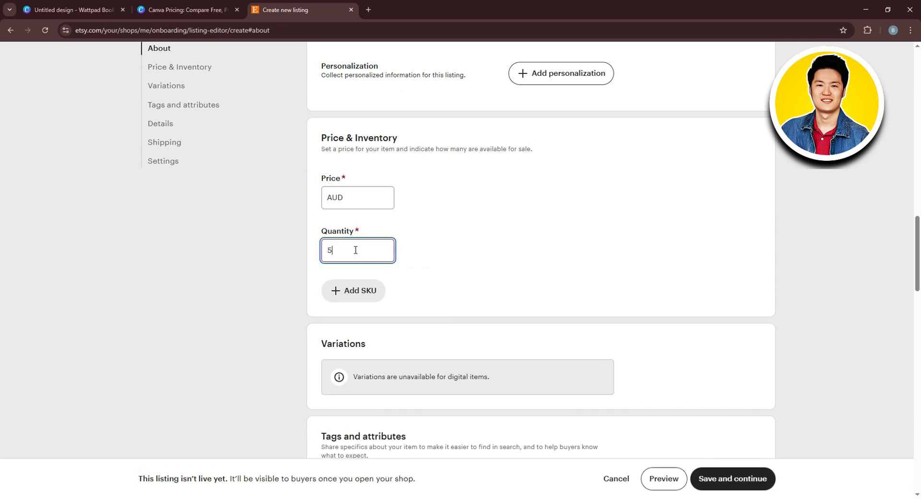
left_click(456, 251)
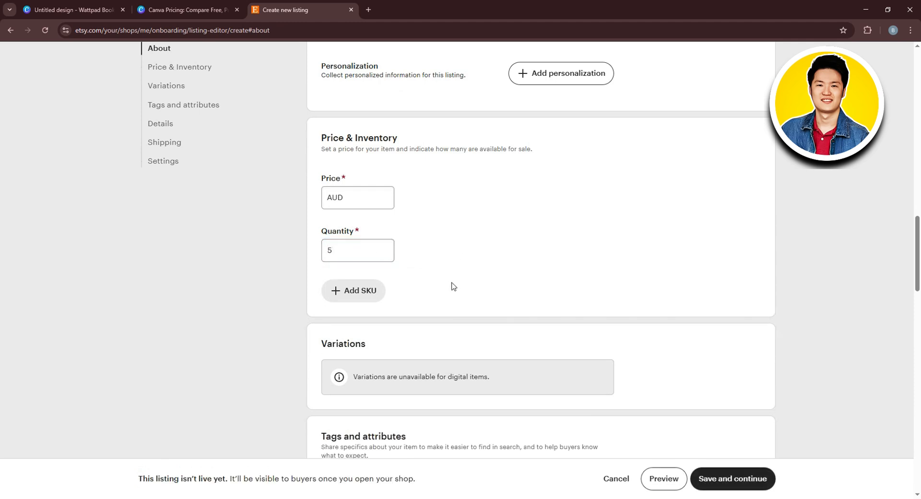
scroll(454, 287, "down", 2)
scroll(423, 302, "down", 3)
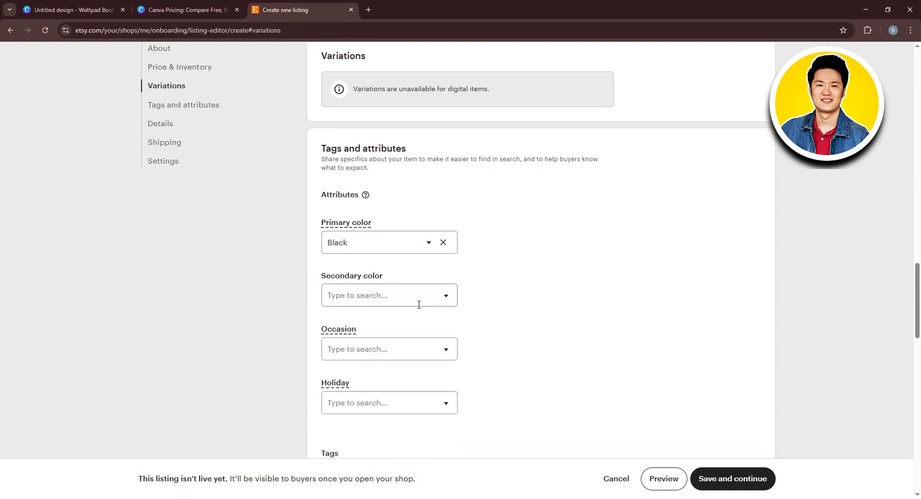
- Set the listing's secondary color attribute to Beige
left_click(402, 295)
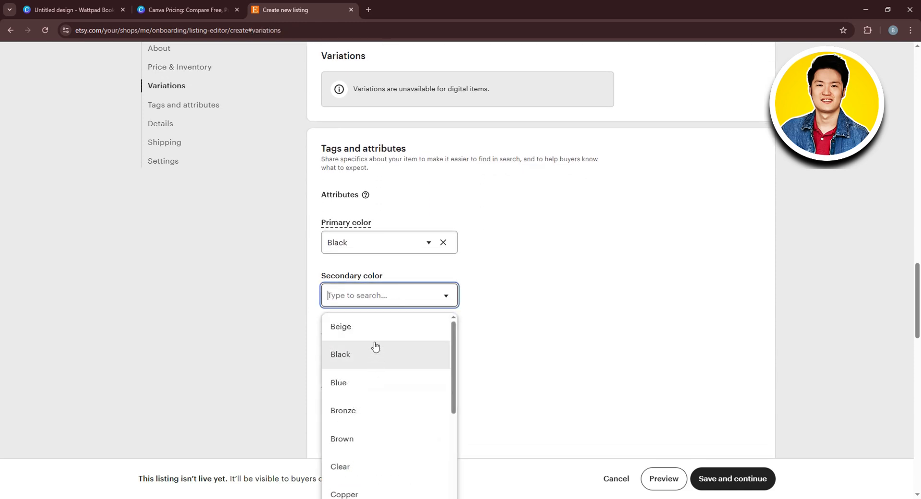
left_click(374, 332)
left_click(464, 316)
- Set the listing's occasion attribute to Back to school and leave the holiday attribute unselected
scroll(483, 317, "down", 1)
left_click(435, 301)
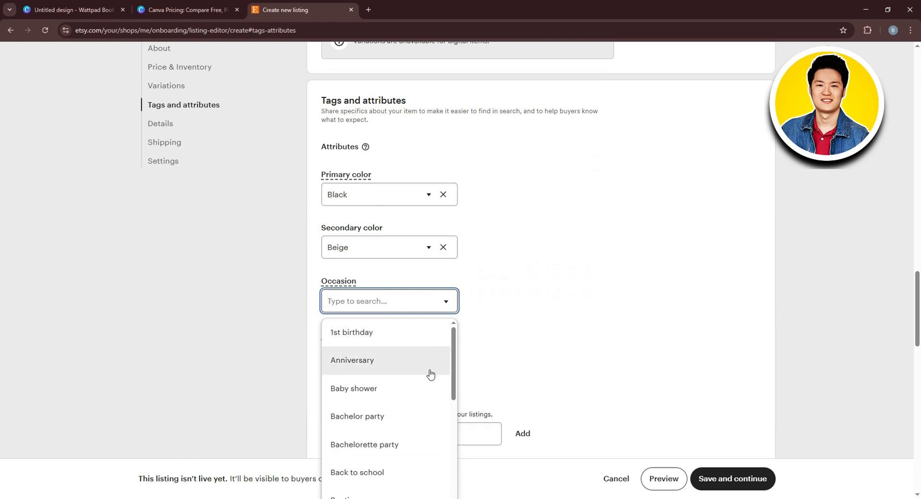
scroll(434, 367, "down", 3)
scroll(435, 386, "up", 1)
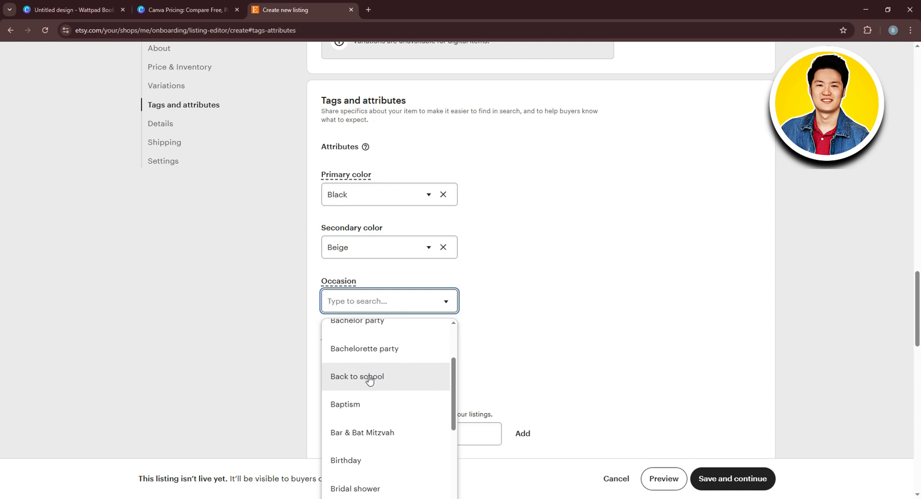
left_click(375, 382)
left_click(435, 353)
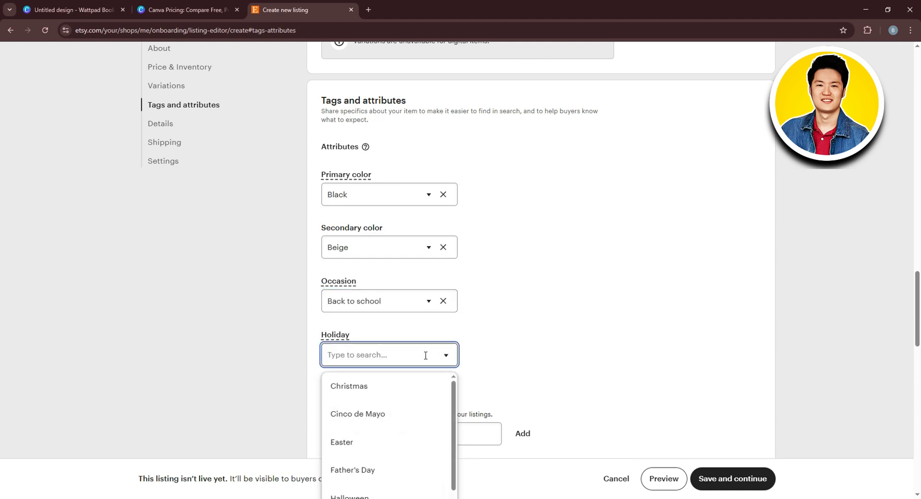
left_click(581, 292)
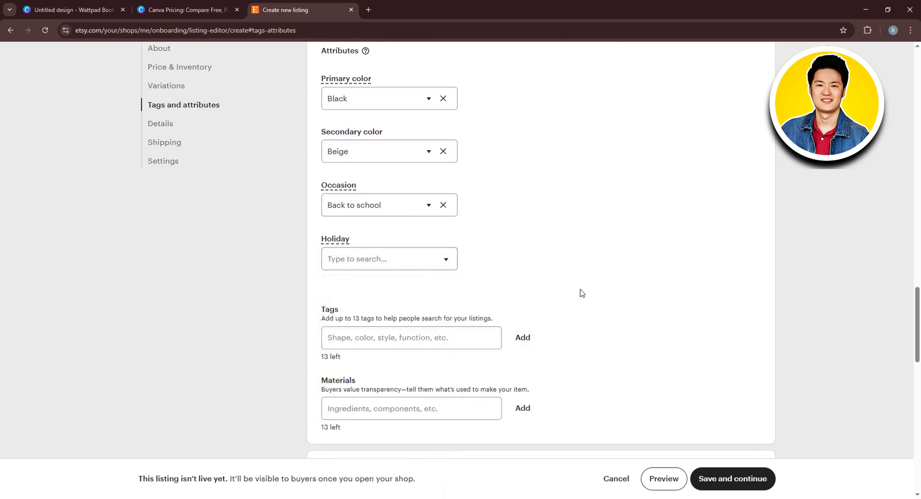
- Add "book" as a listing tag and "ebook" as a material
scroll(580, 295, "down", 1)
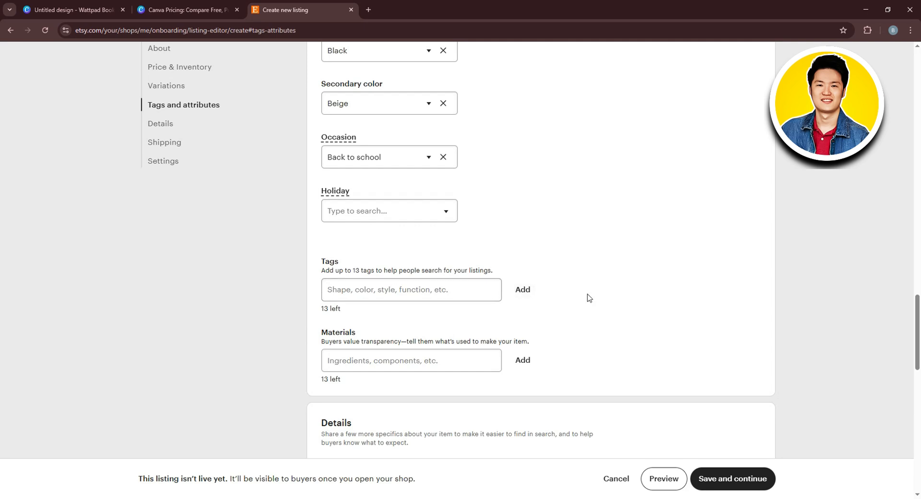
left_click(456, 296)
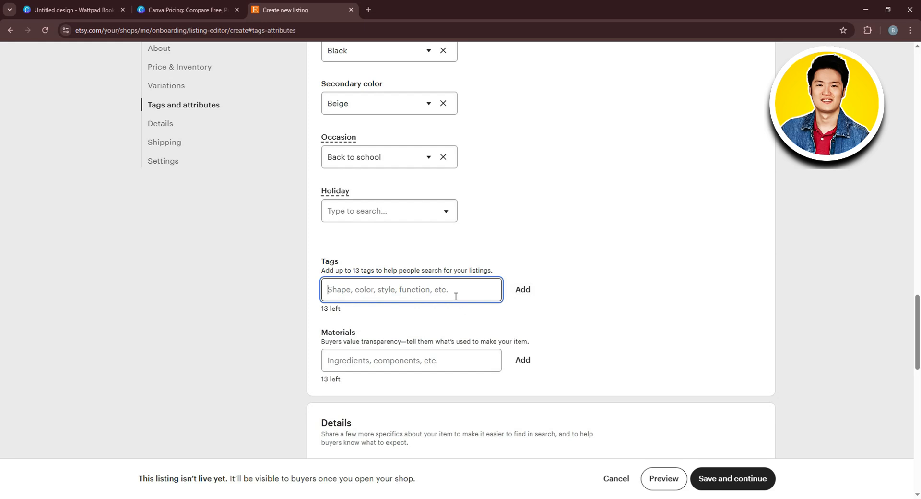
type("book")
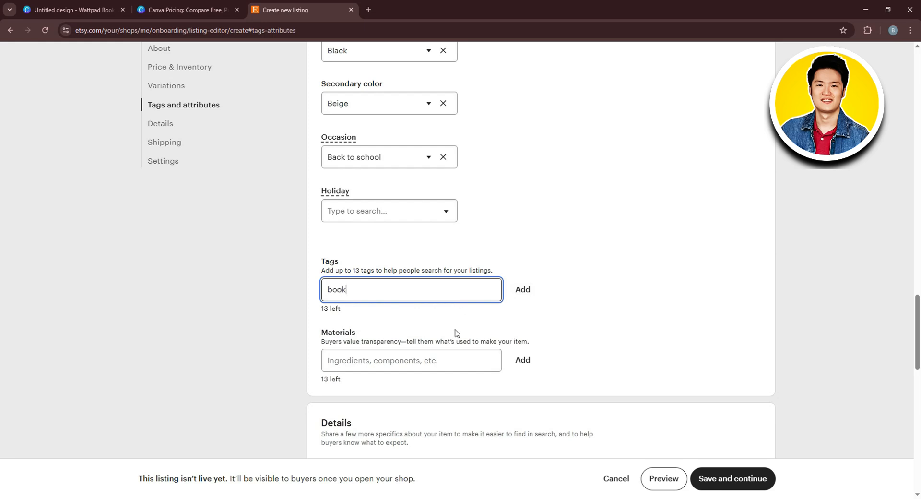
left_click(450, 330)
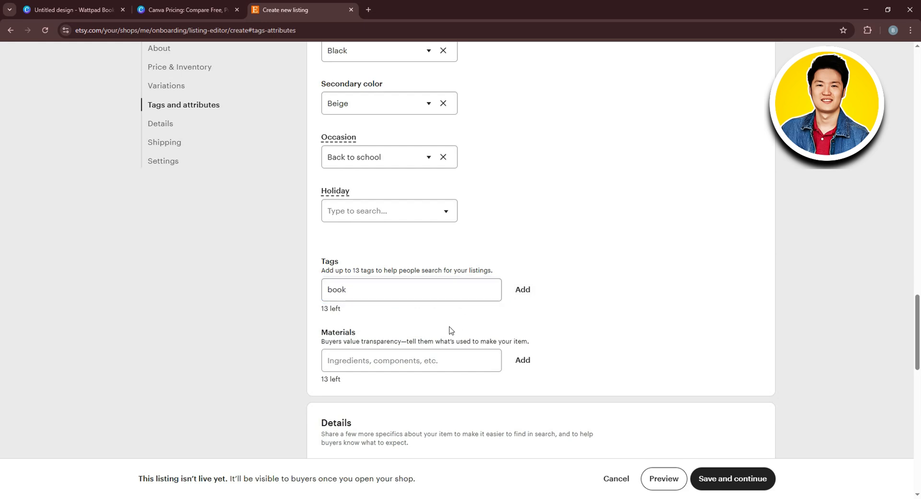
left_click(377, 354)
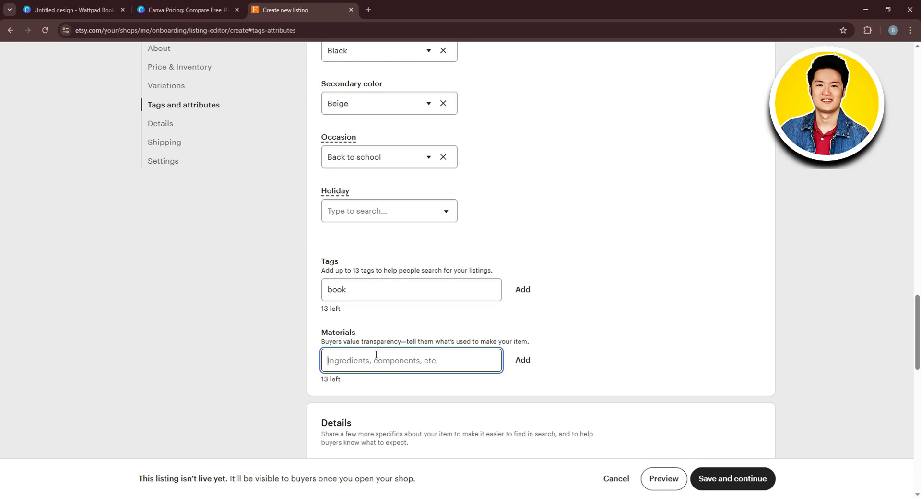
type("ebook")
left_click(523, 362)
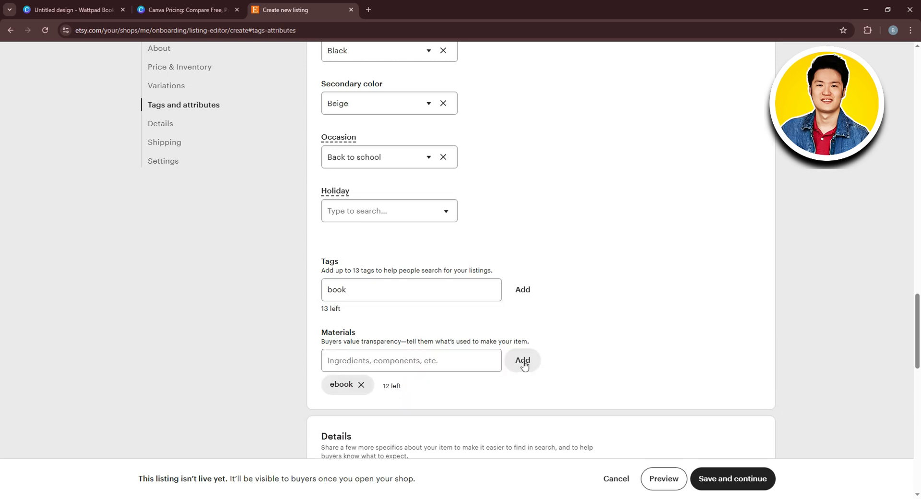
left_click(524, 290)
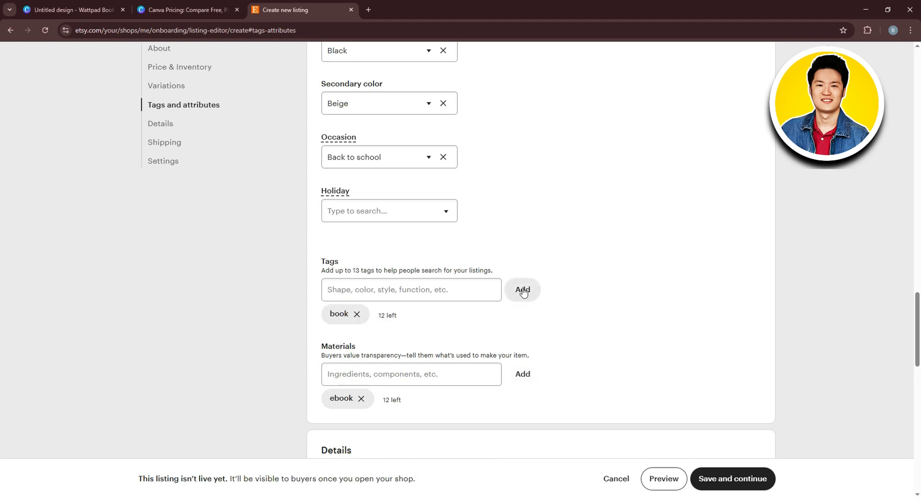
- Search the categories for "book" and change the listing's category to Book Sets & Collections, accepting the attribute reset
scroll(528, 302, "down", 1)
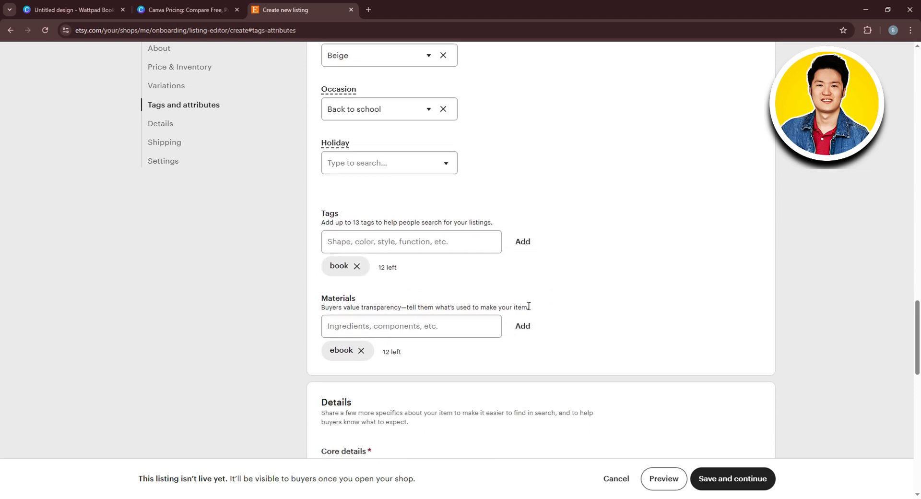
scroll(529, 306, "down", 3)
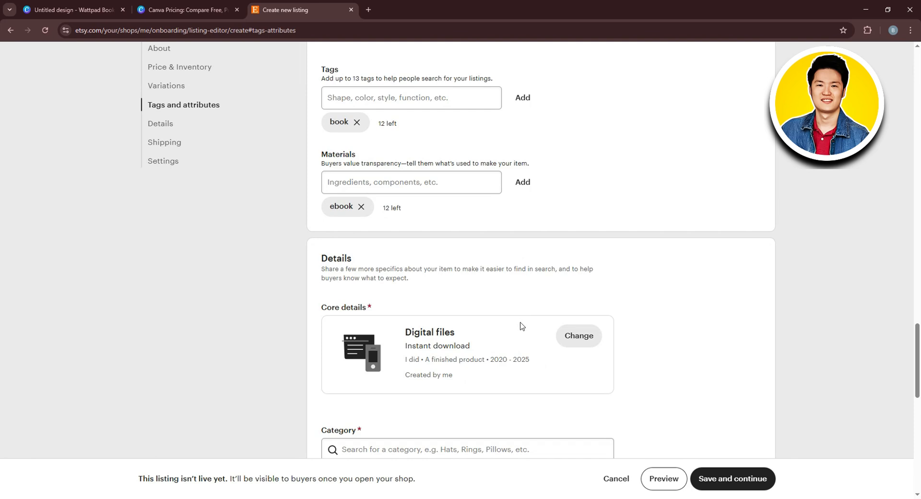
scroll(521, 327, "down", 1)
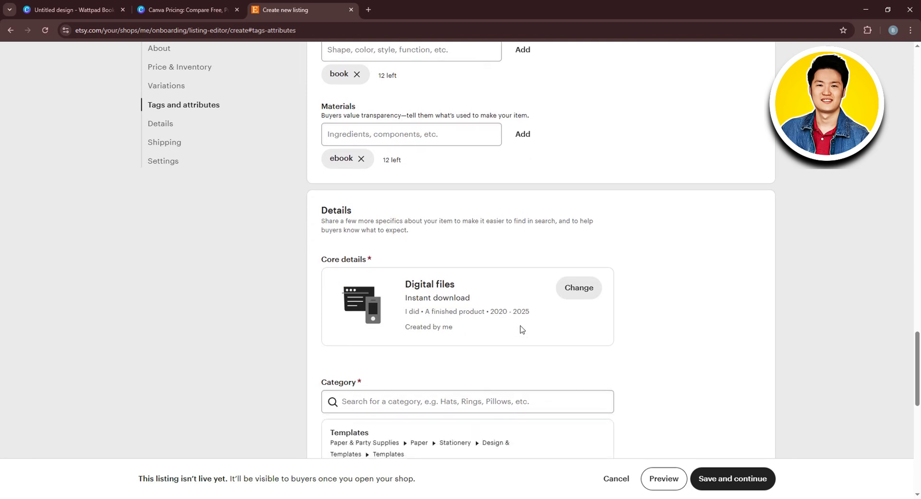
scroll(521, 328, "down", 1)
left_click(427, 350)
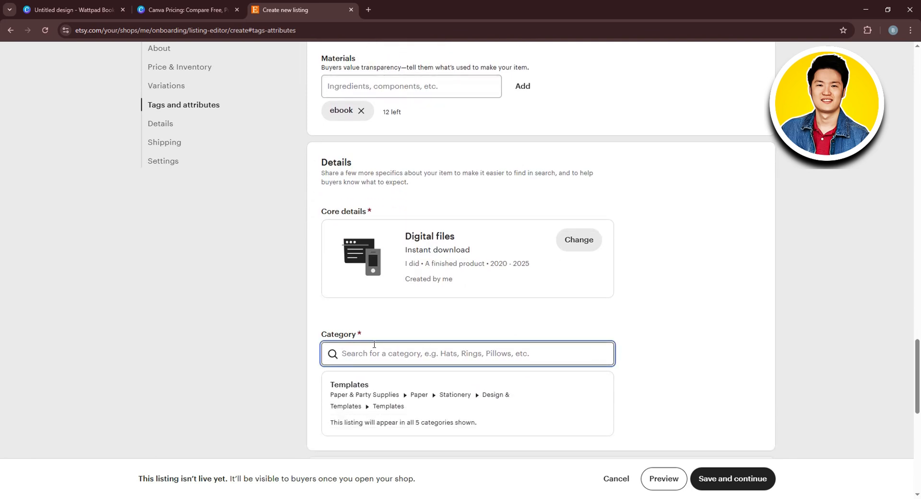
type("book")
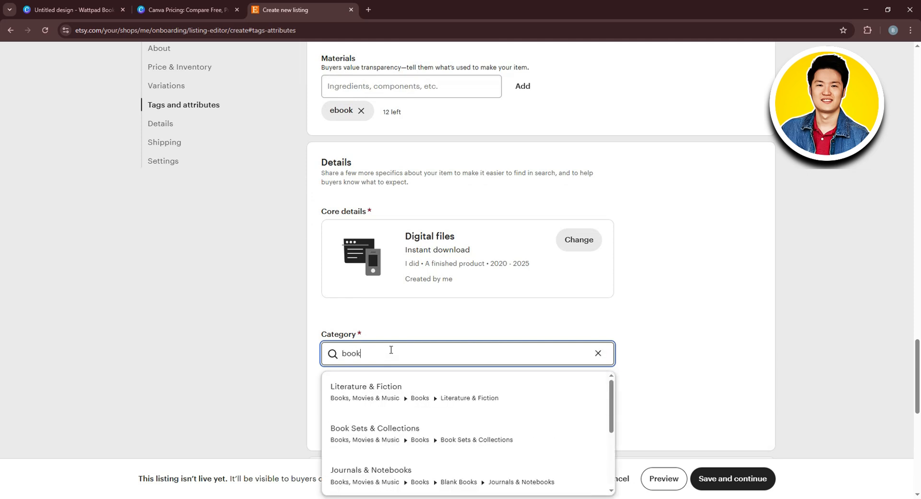
left_click(382, 434)
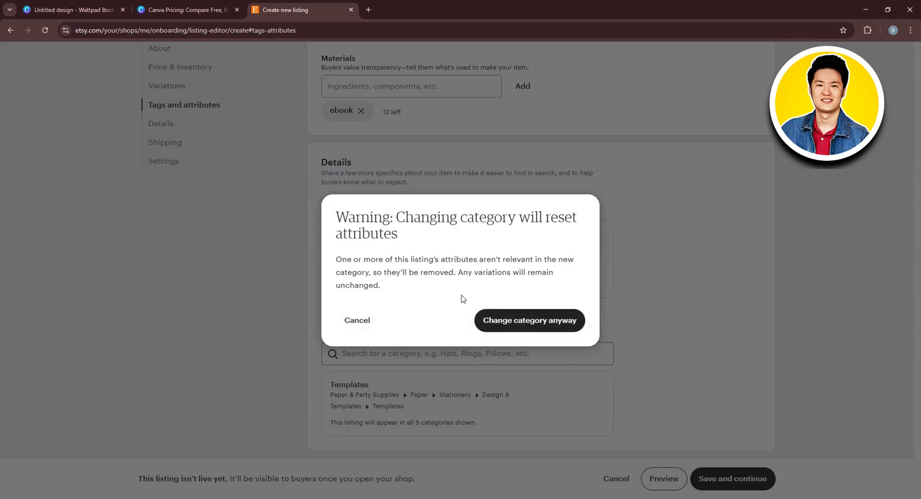
left_click(512, 319)
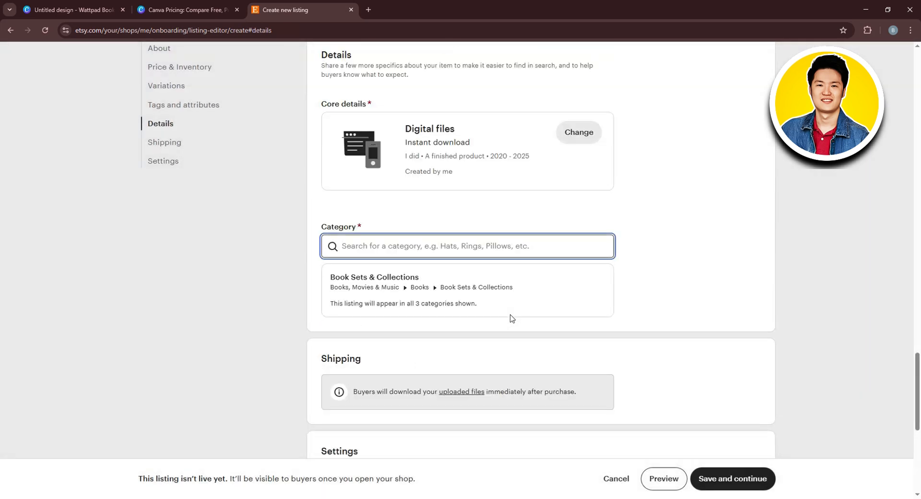
type("b")
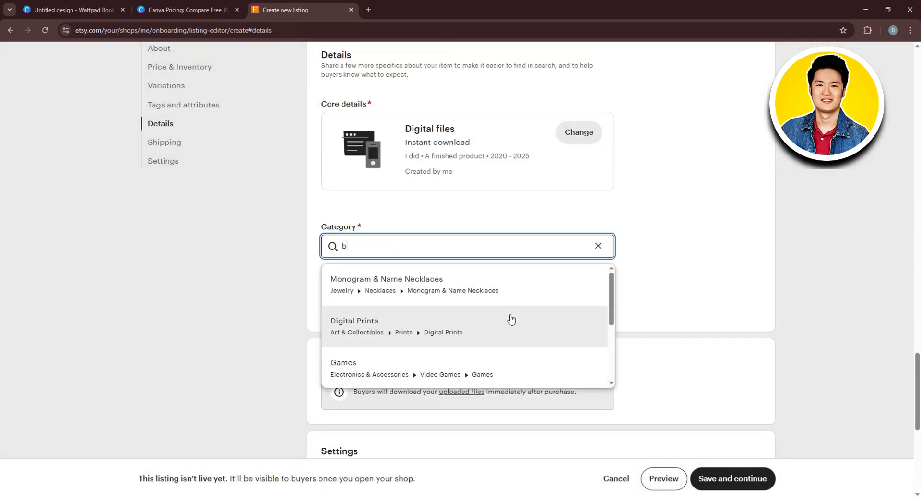
type("ook")
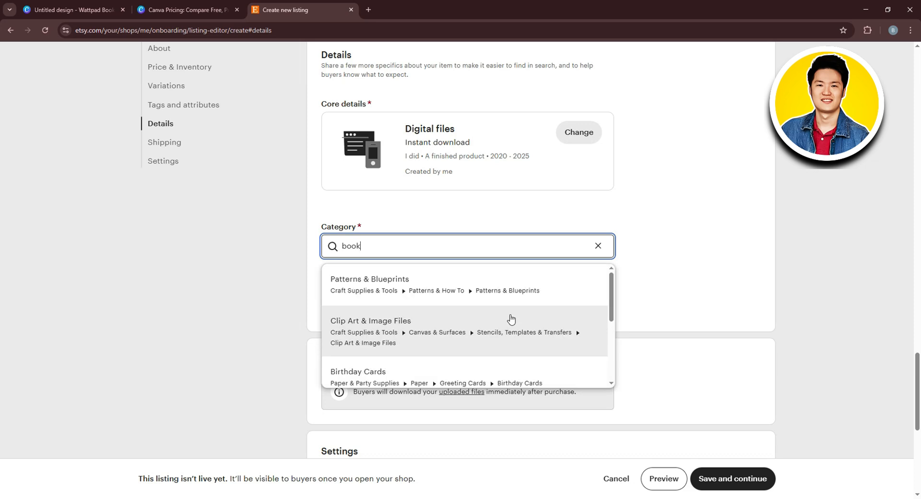
left_click(404, 323)
- Save the completed listing and continue through the shop stocking stage to the payment setup
scroll(654, 355, "down", 8)
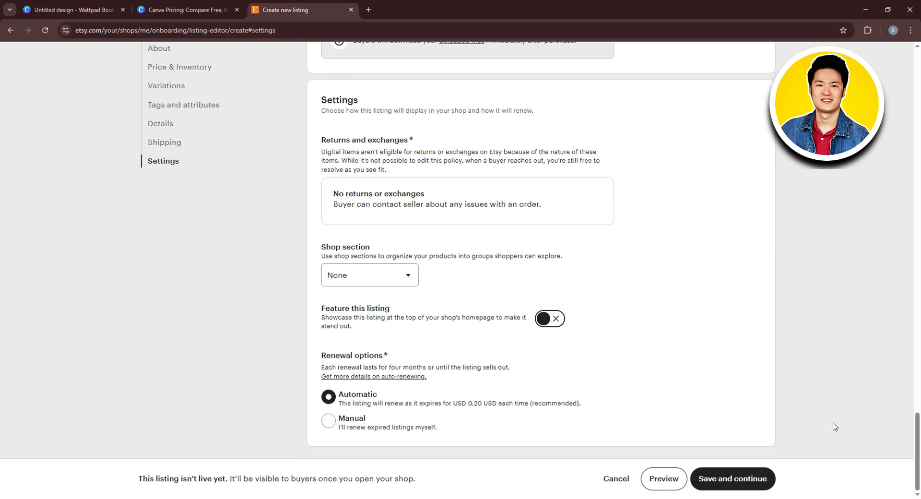
left_click(741, 480)
scroll(475, 245, "up", 3)
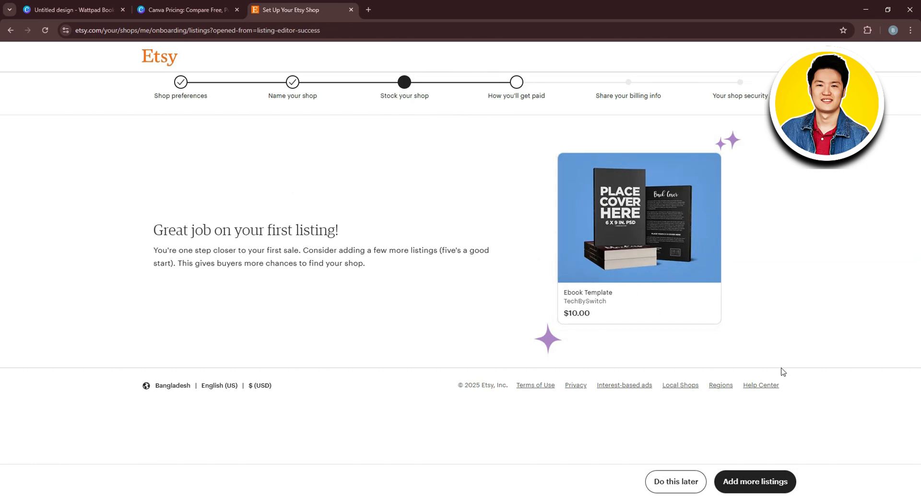
left_click(757, 482)
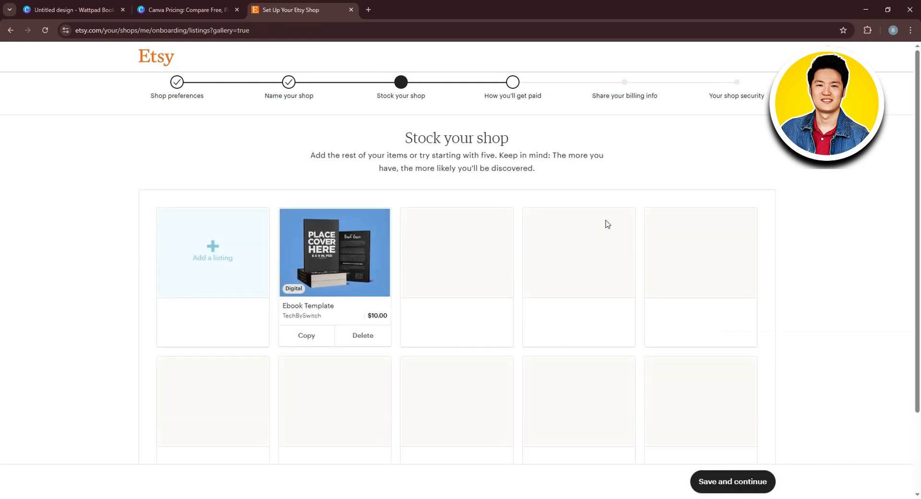
left_click(754, 483)
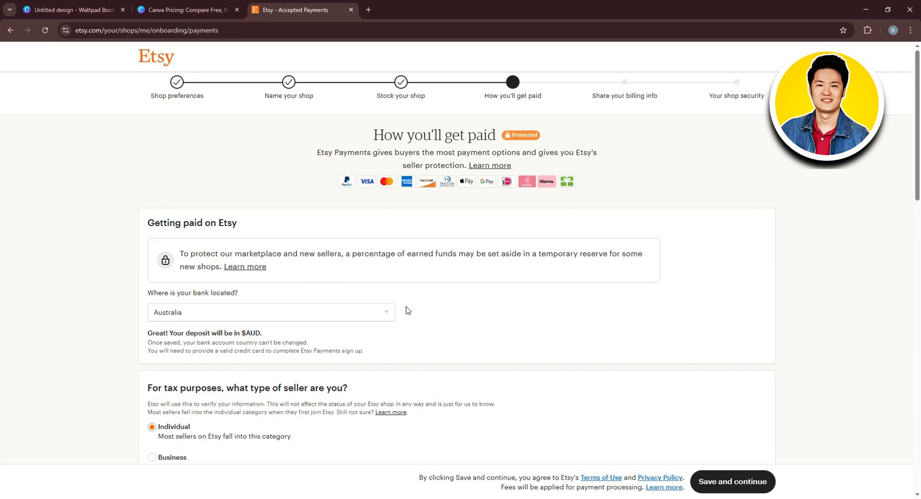
- Set the seller type for tax purposes to Business
scroll(405, 311, "down", 2)
scroll(259, 288, "down", 2)
left_click(184, 273)
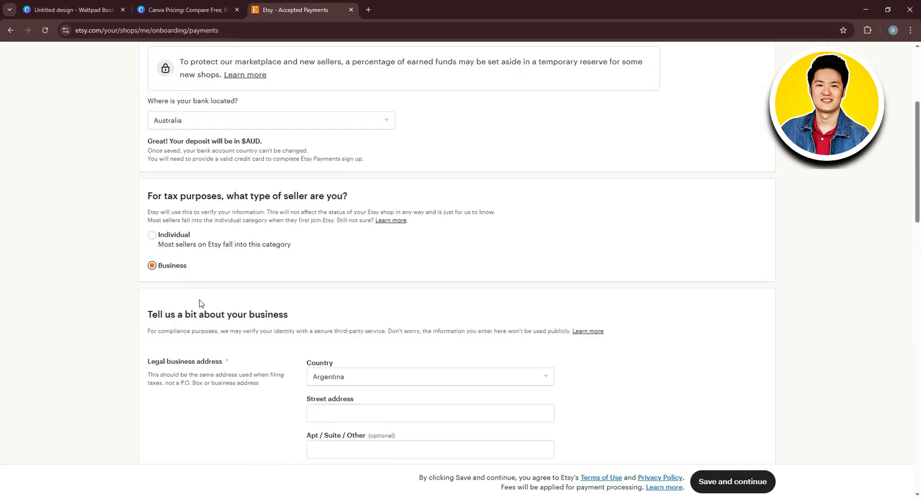
- Review the business, shop owner and bank information fields, and leave the payment setup for the Etsy home page
scroll(376, 352, "down", 2)
scroll(352, 314, "down", 10)
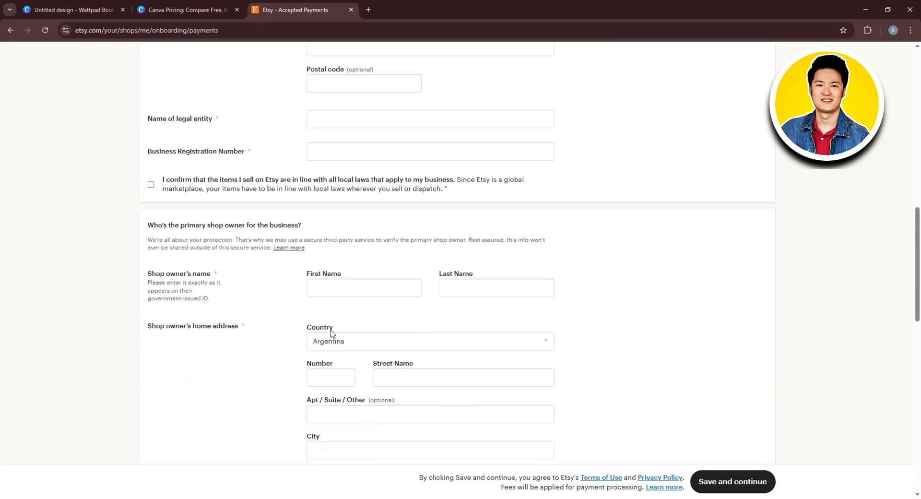
scroll(432, 353, "down", 9)
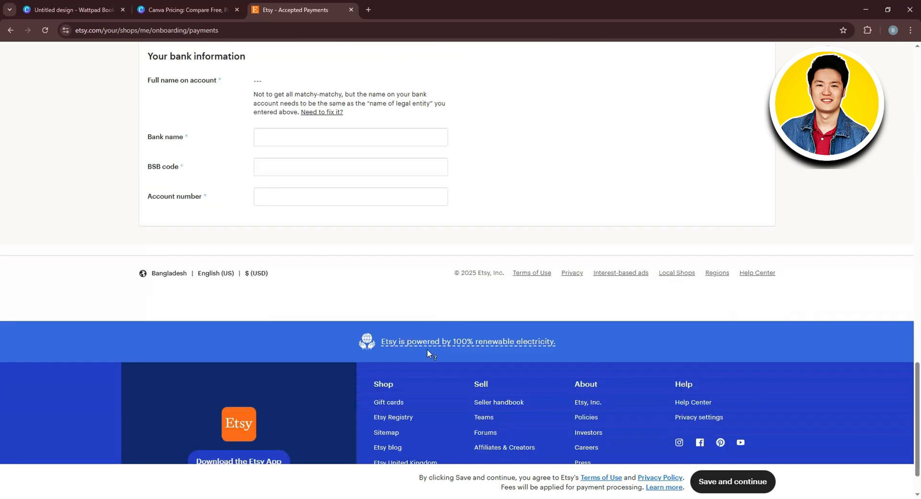
left_click(725, 484)
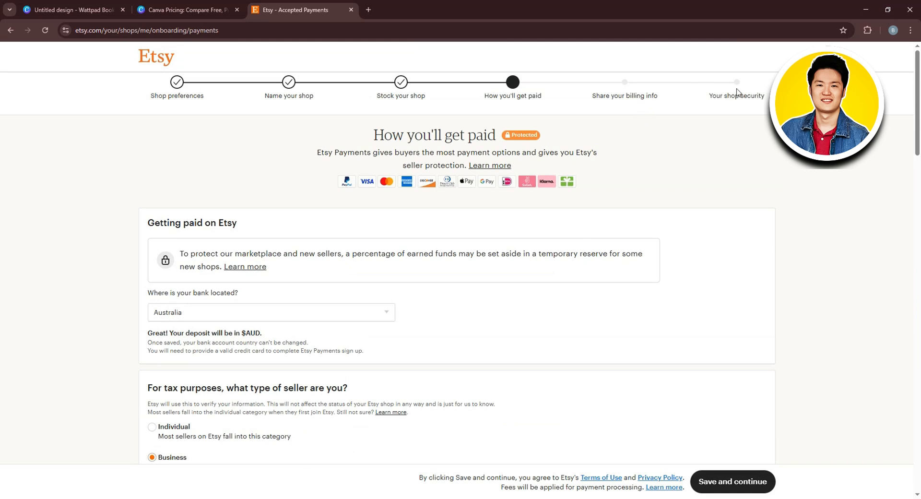
left_click(145, 59)
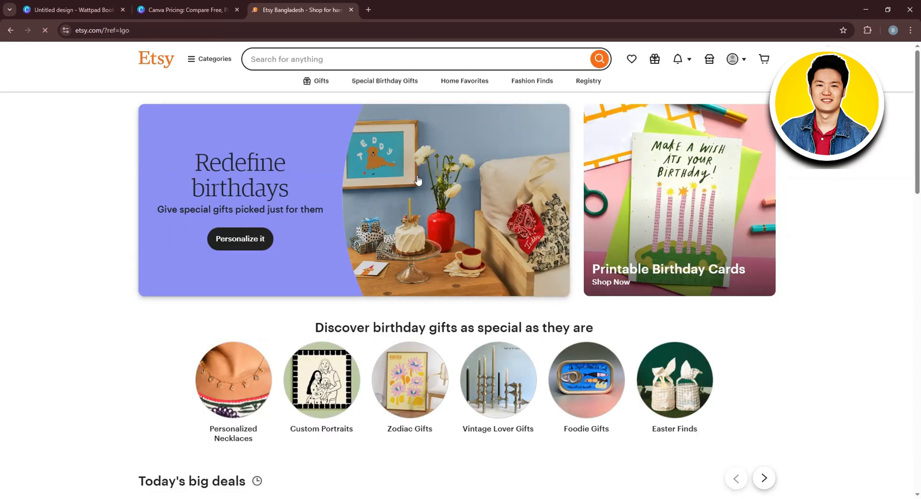